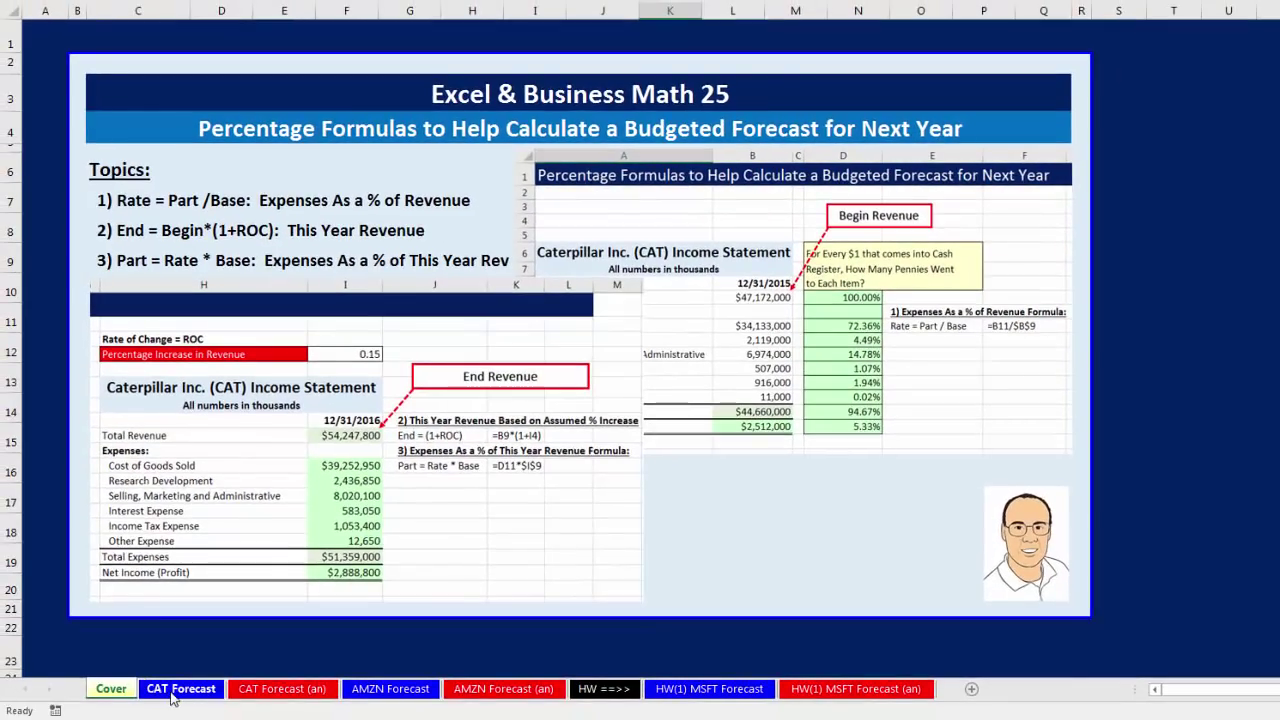
pyautogui.click(172, 694)
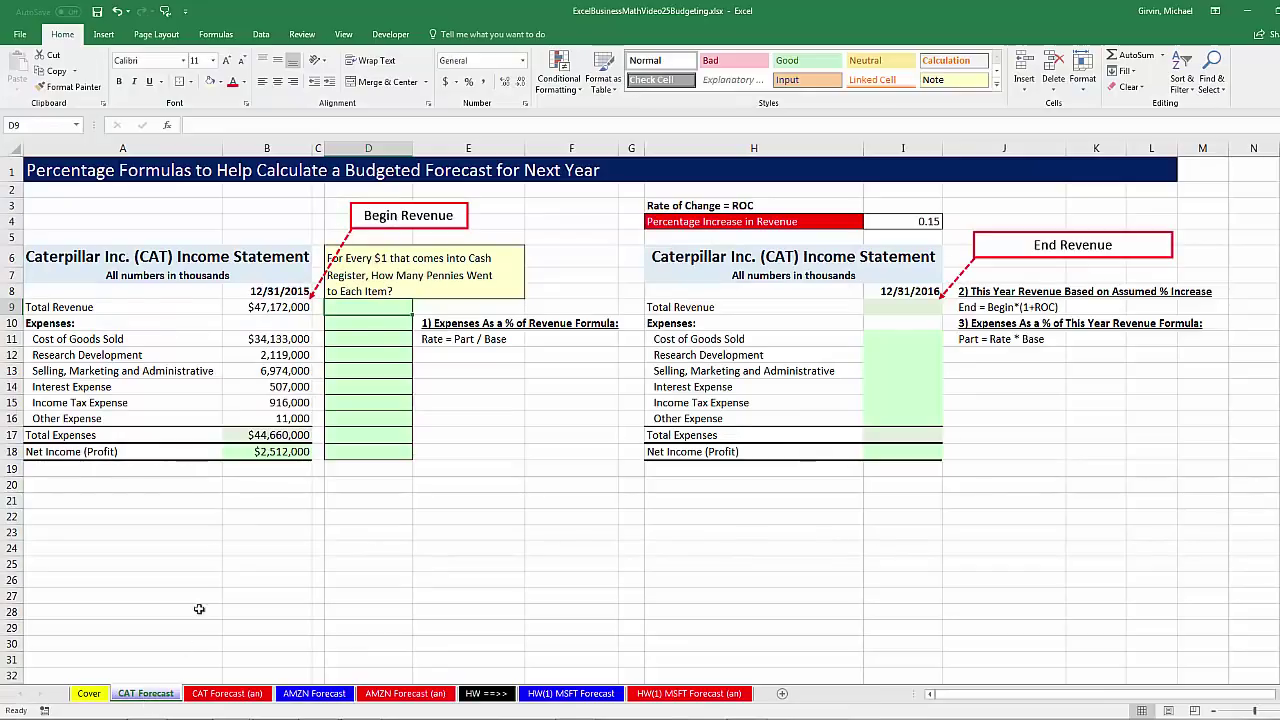
pyautogui.scroll(2, 256, 318)
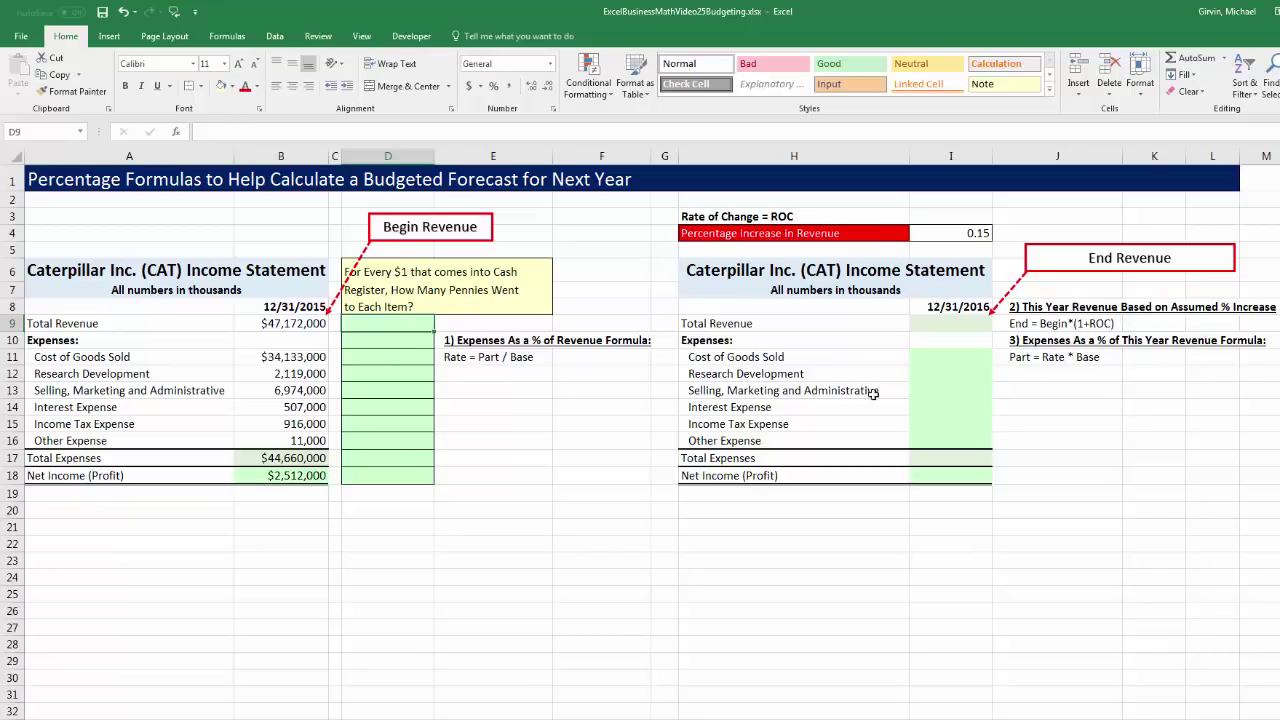
pyautogui.click(295, 358)
pyautogui.click(281, 374)
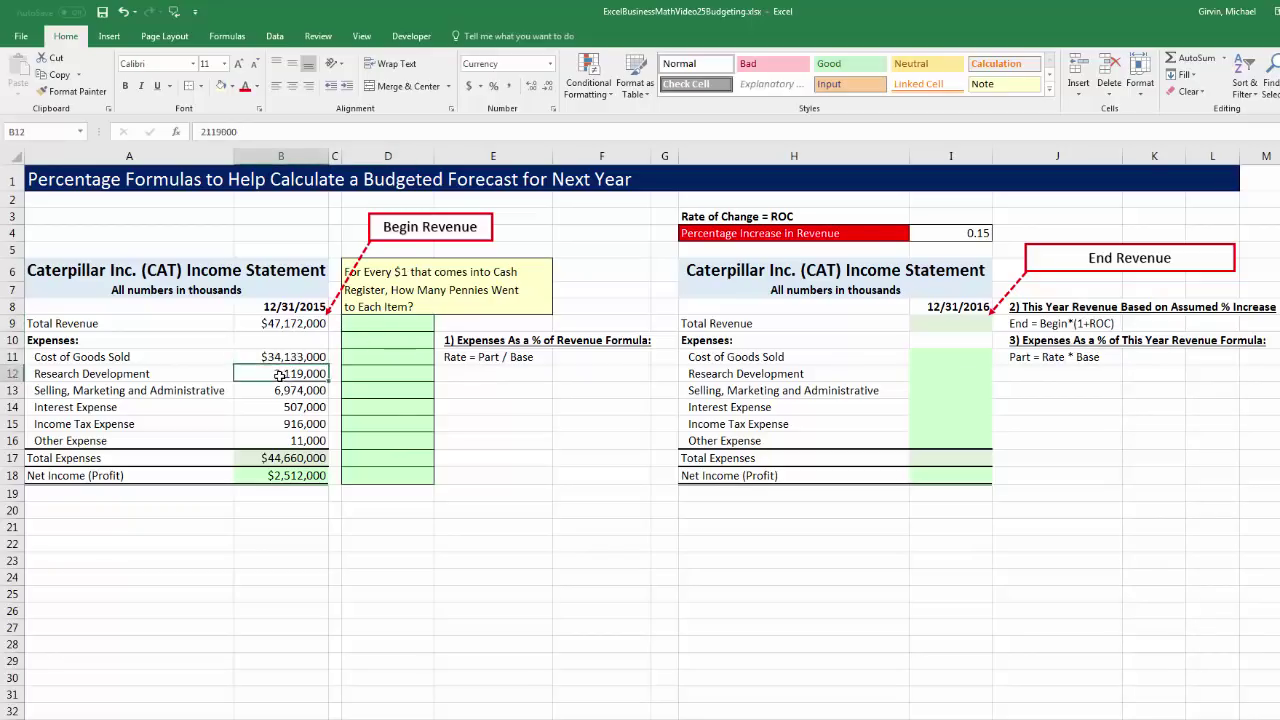
pyautogui.click(278, 391)
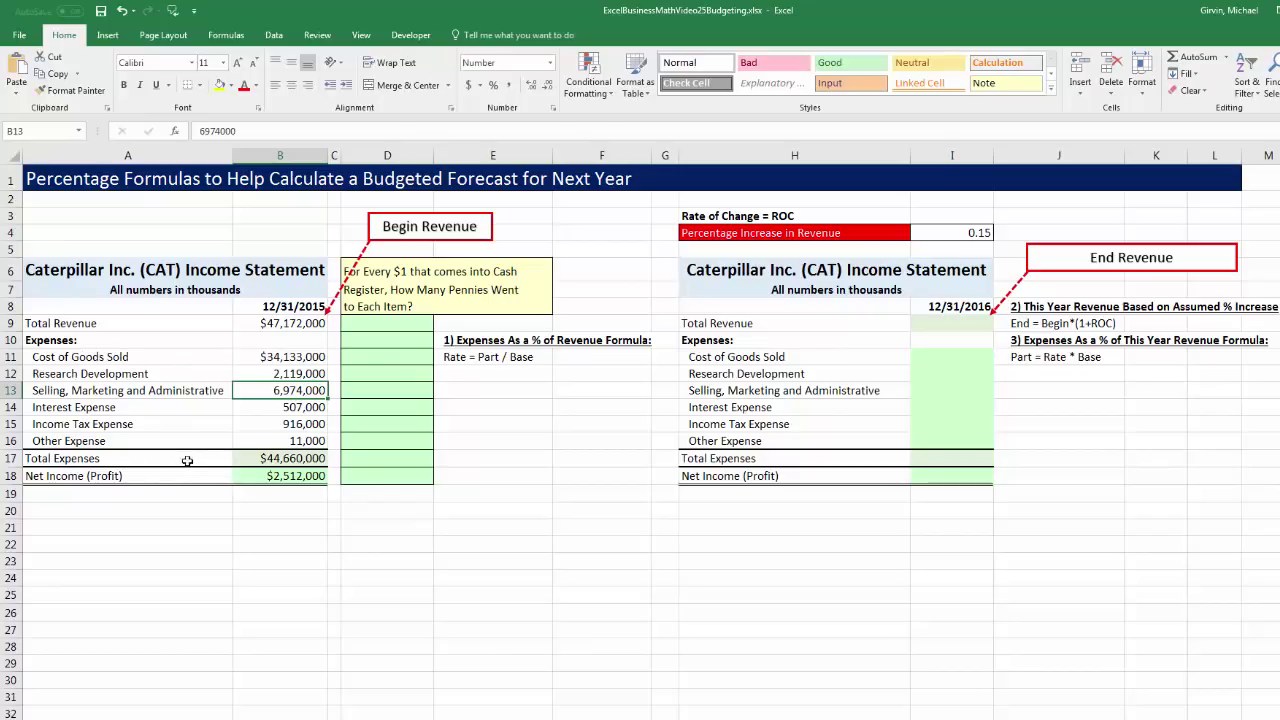
pyautogui.click(358, 327)
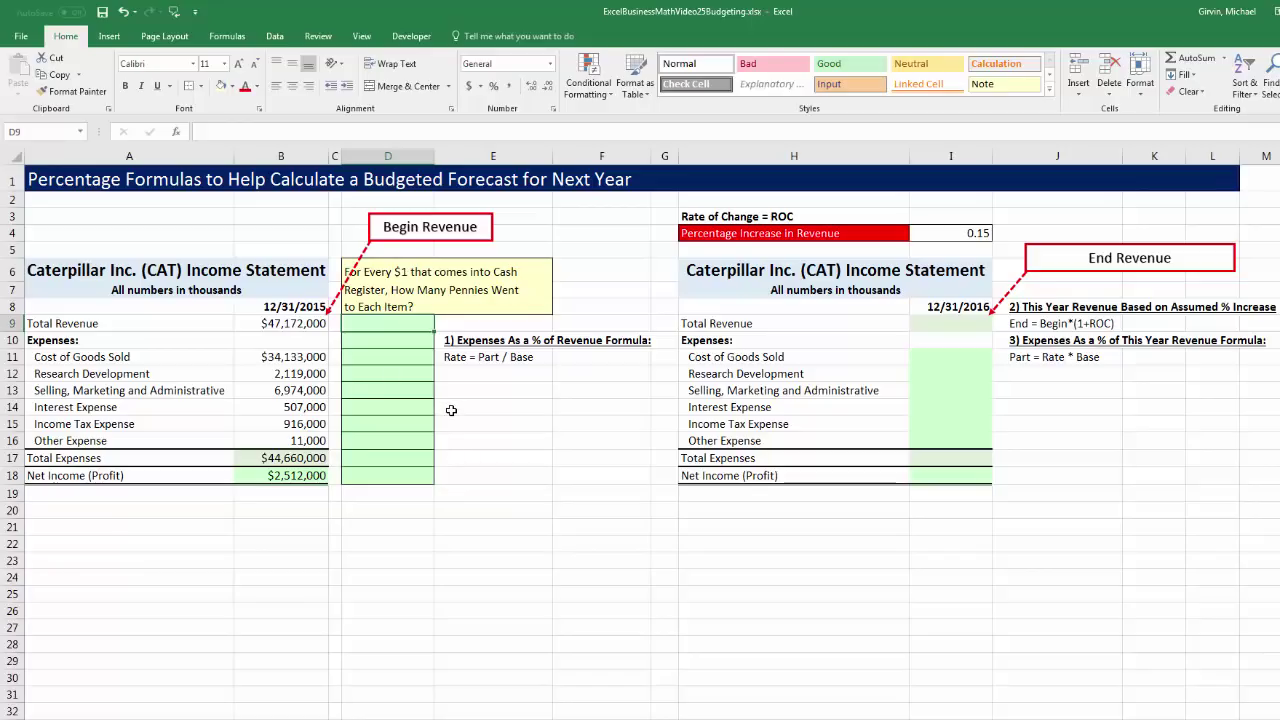
# Enter =B9/$B$9 in D9 and fill it down through D18
pyautogui.write('=')
pyautogui.press('Left')
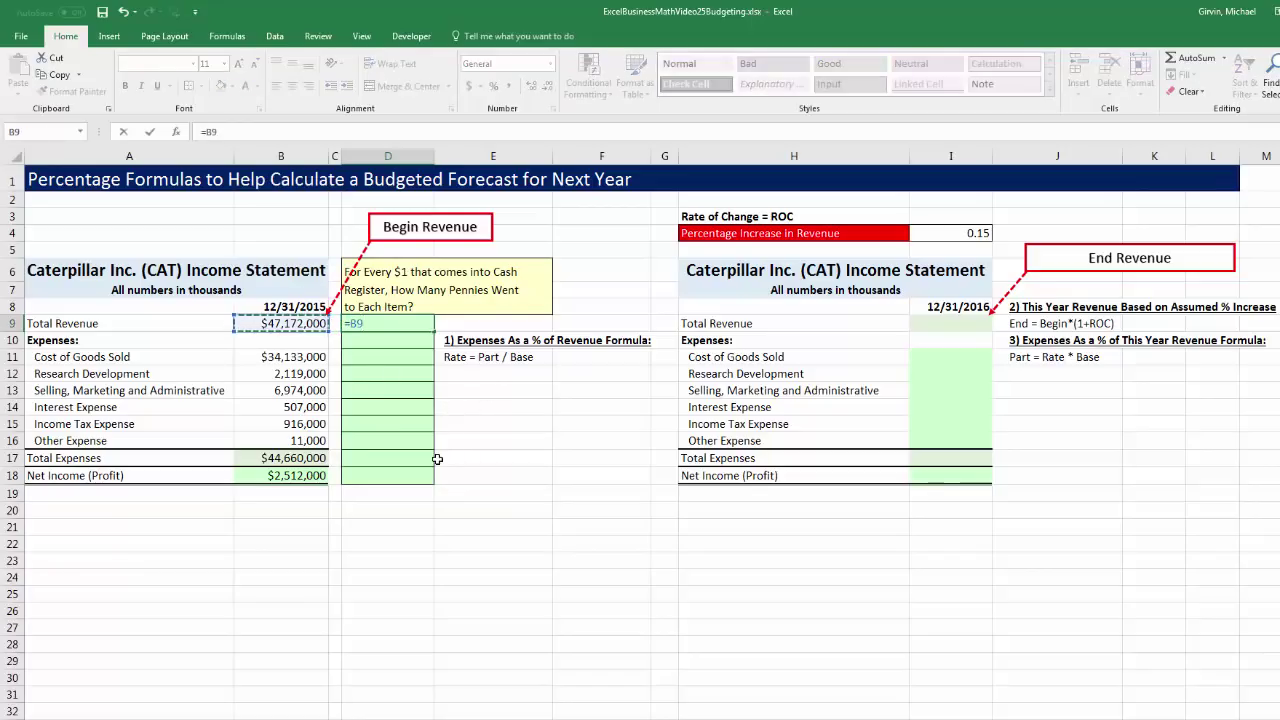
pyautogui.press('Left')
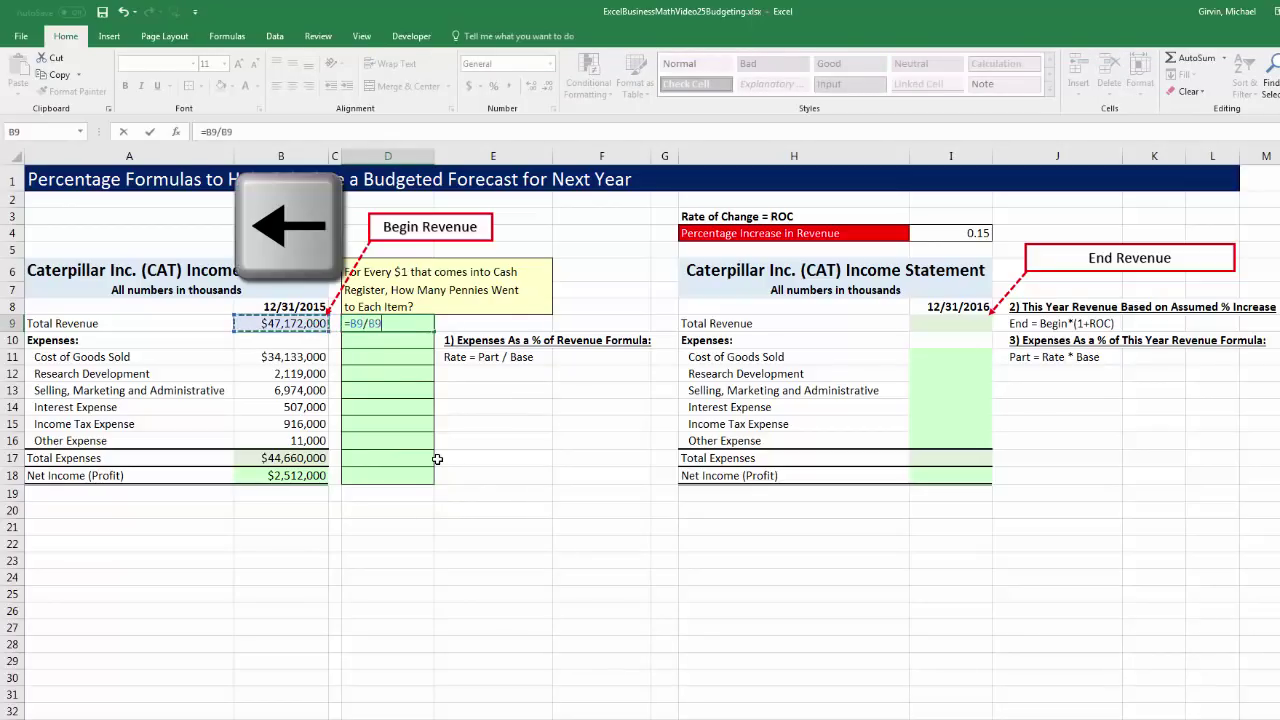
pyautogui.press('F4')
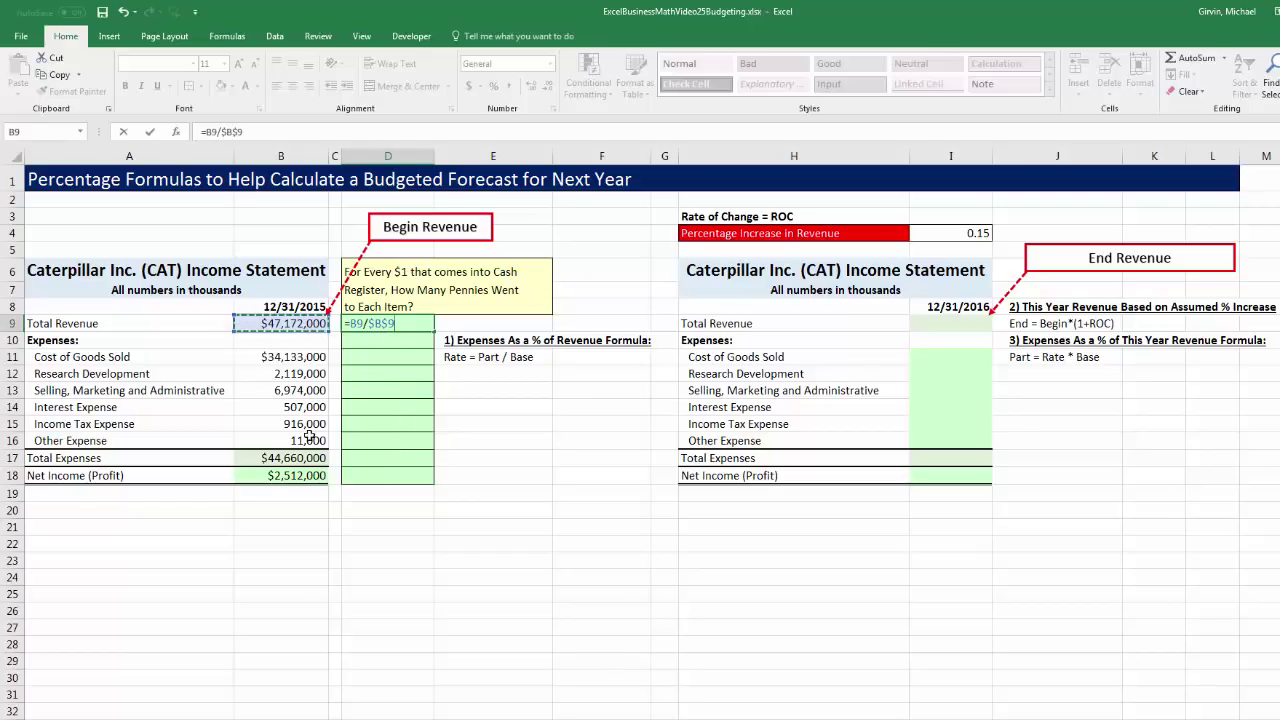
pyautogui.hotkey('ctrl', 'Return')
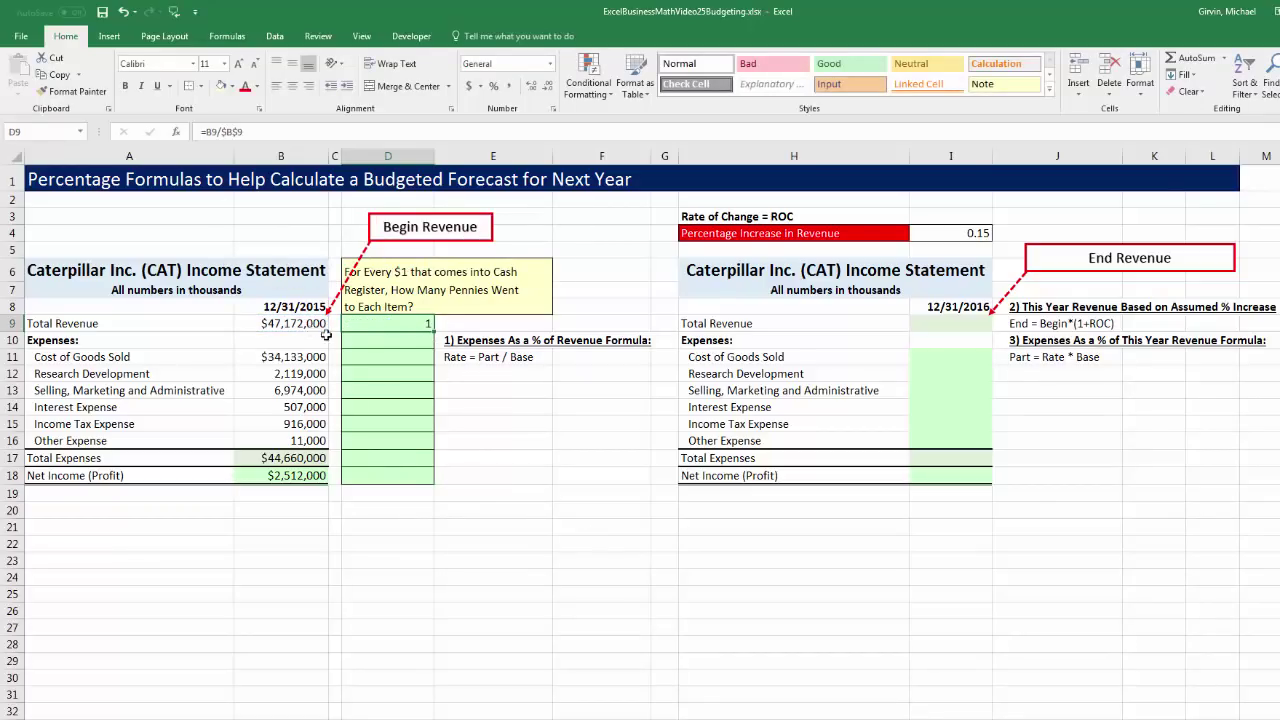
pyautogui.moveTo(433, 331); pyautogui.dragTo(440, 482)
# Check the net income ratio formula, then select the ratio beside the Expenses heading
pyautogui.click(446, 481)
pyautogui.press('Left')
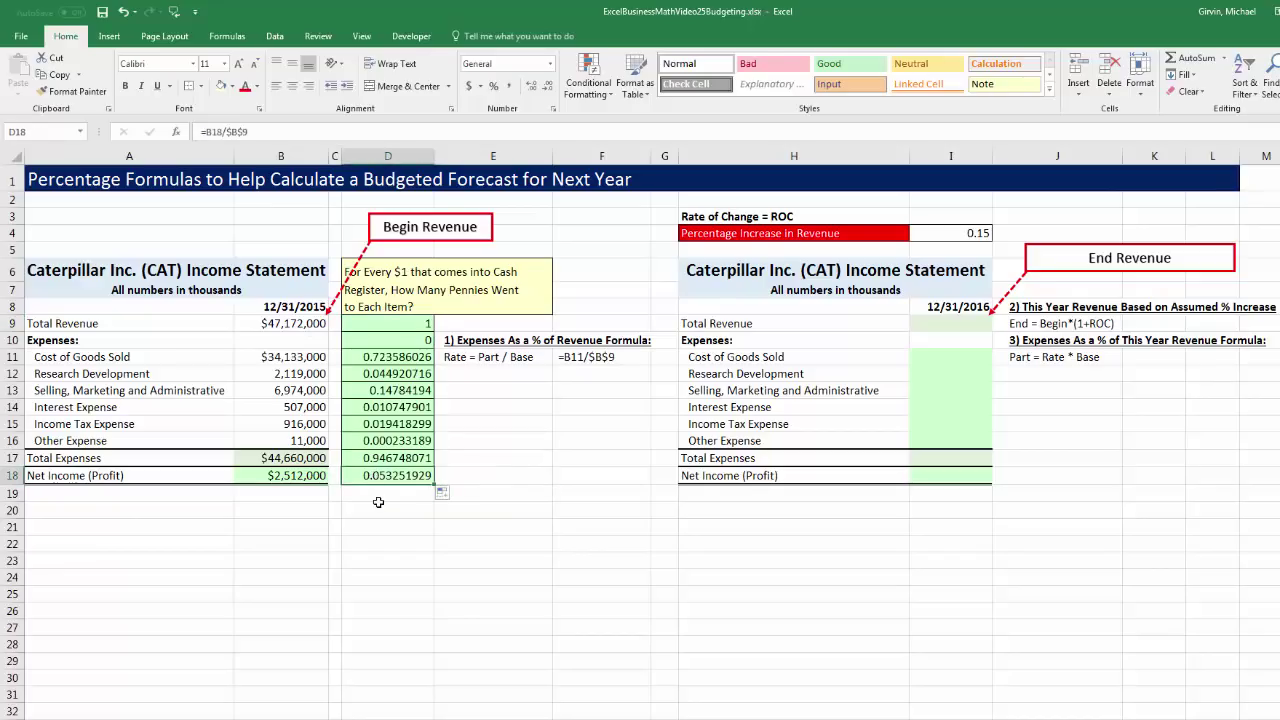
pyautogui.press('F2')
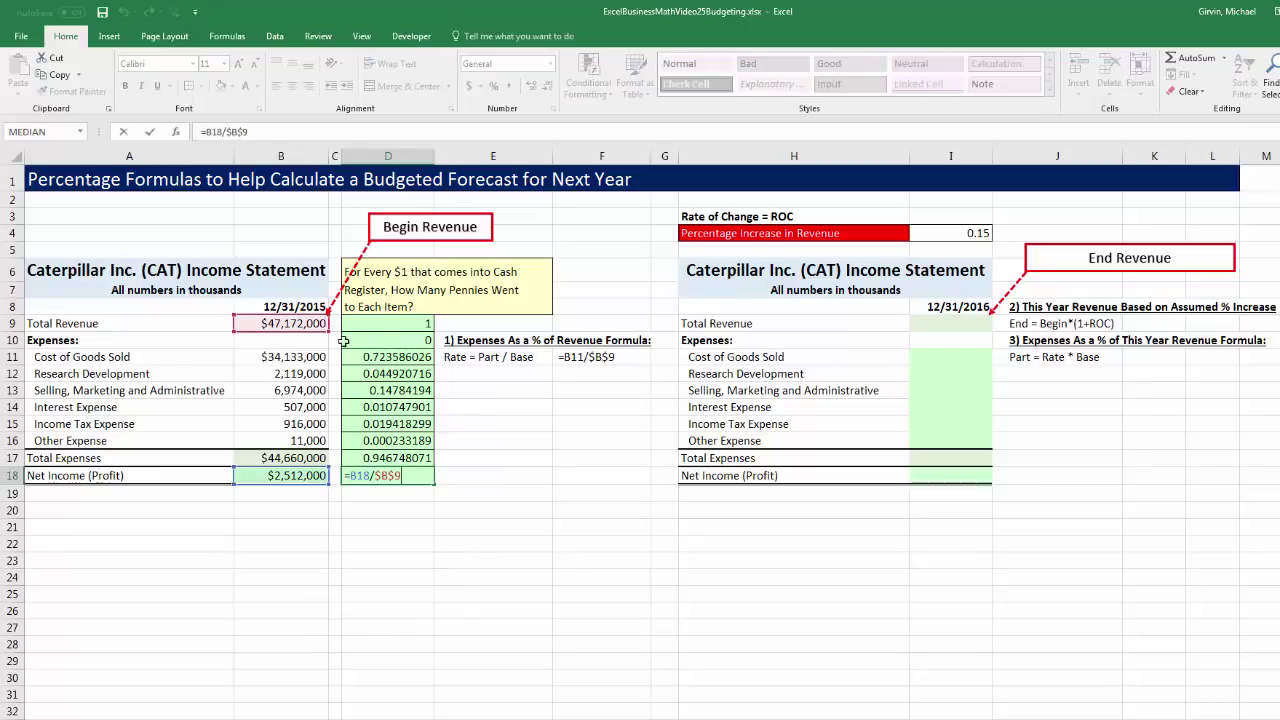
pyautogui.press('Return')
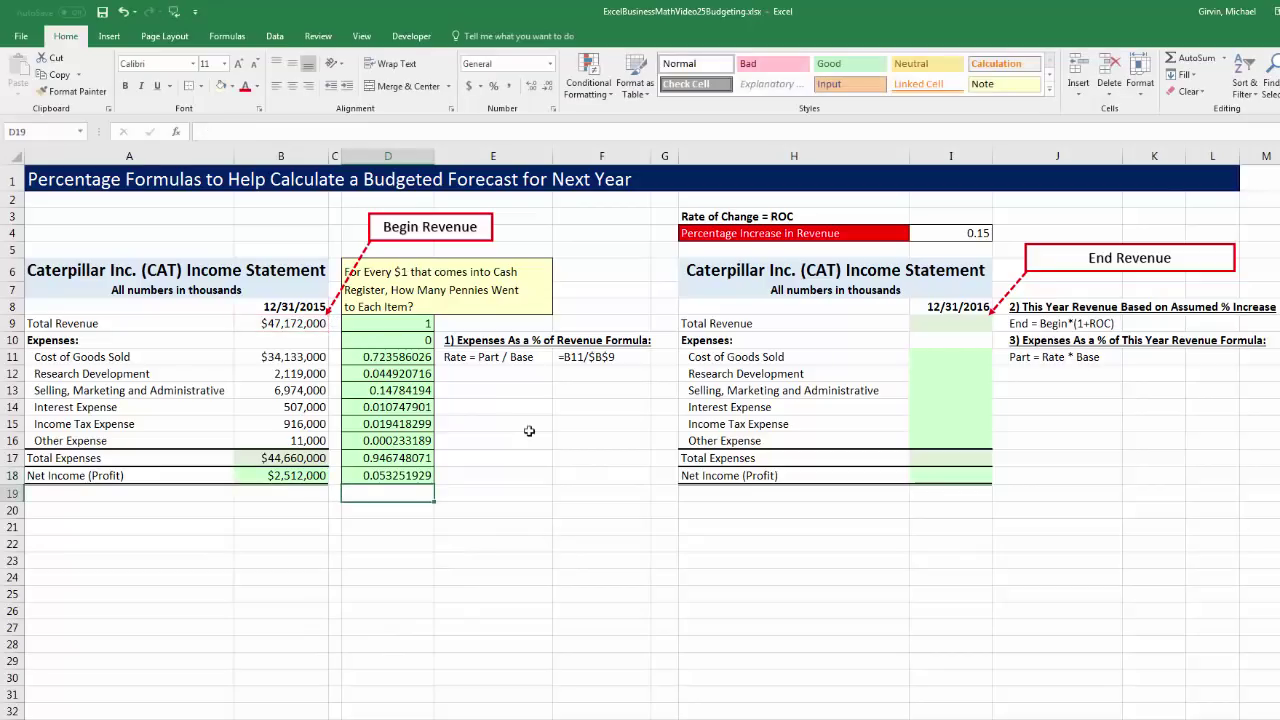
pyautogui.press('Delete')
pyautogui.click(424, 342)
# Clear the ratio in D10 and inspect D13's =B13/$B$9 formula (0.14784194)
pyautogui.press('Delete')
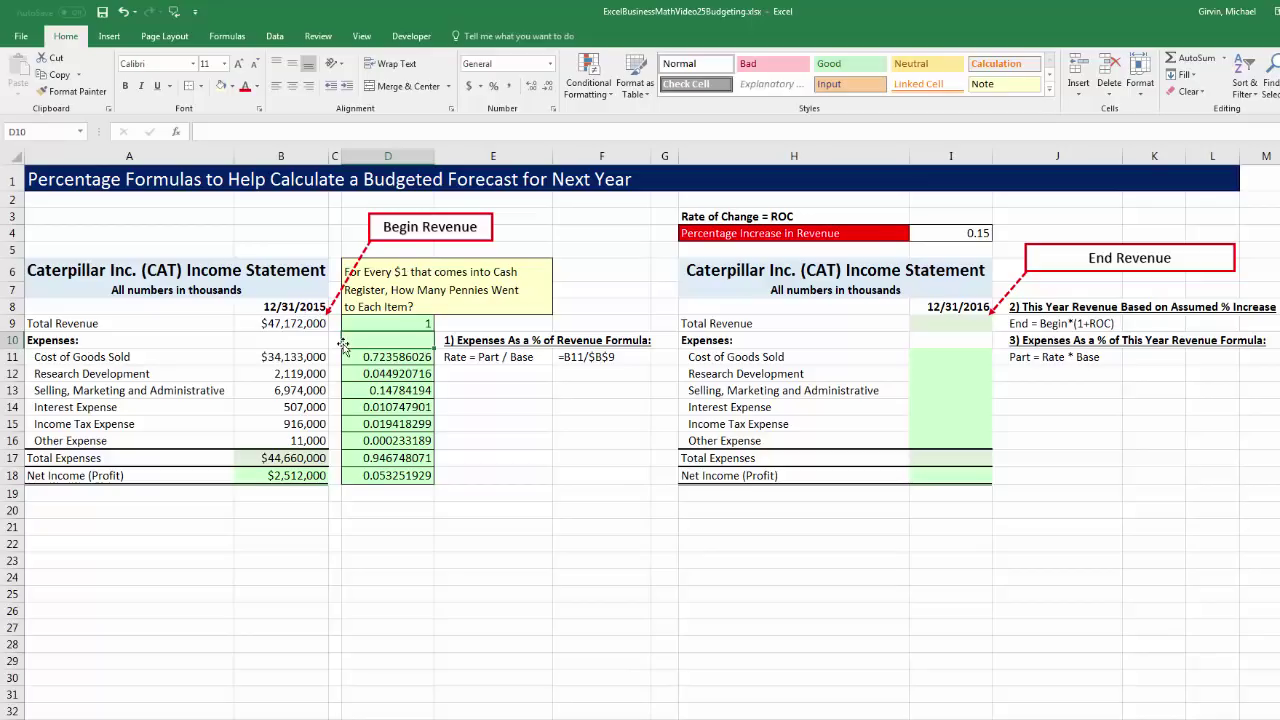
pyautogui.click(372, 391)
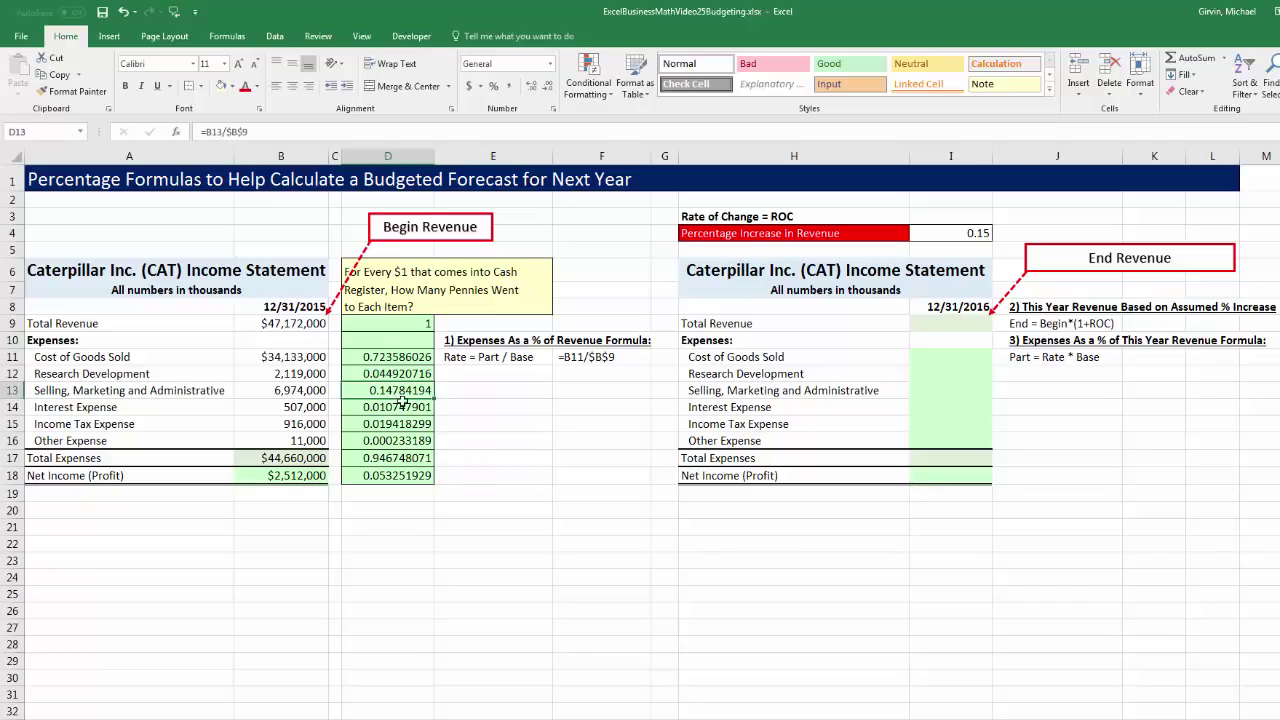
pyautogui.press('F2')
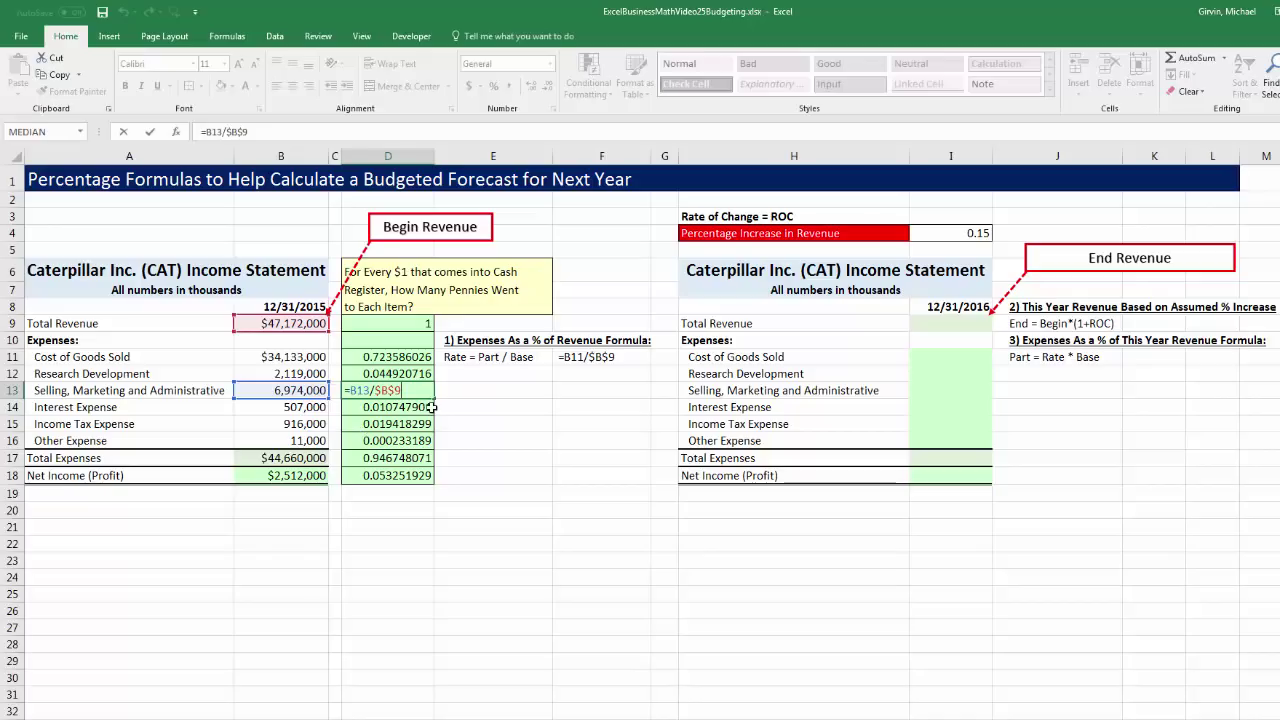
pyautogui.hotkey('ctrl', 'Return')
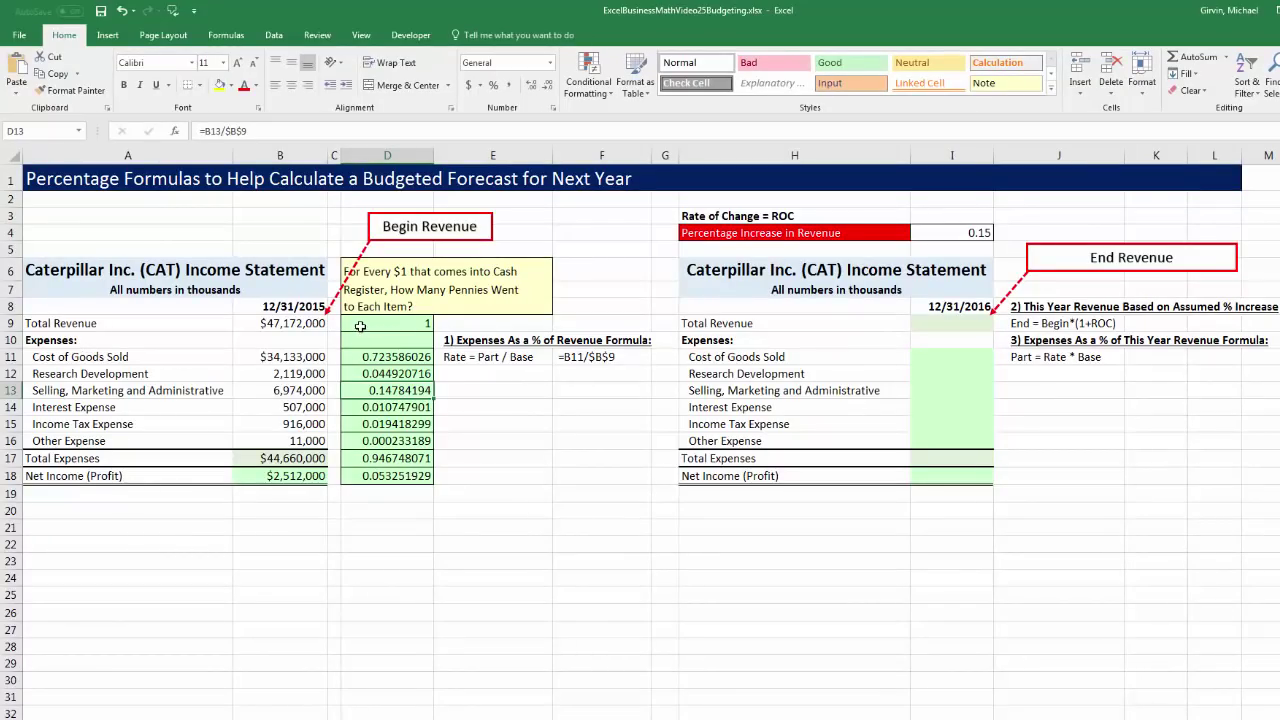
# Format D9:D18 as Percentage, showing cost of goods sold at 72.36%
pyautogui.moveTo(360, 326); pyautogui.dragTo(378, 473)
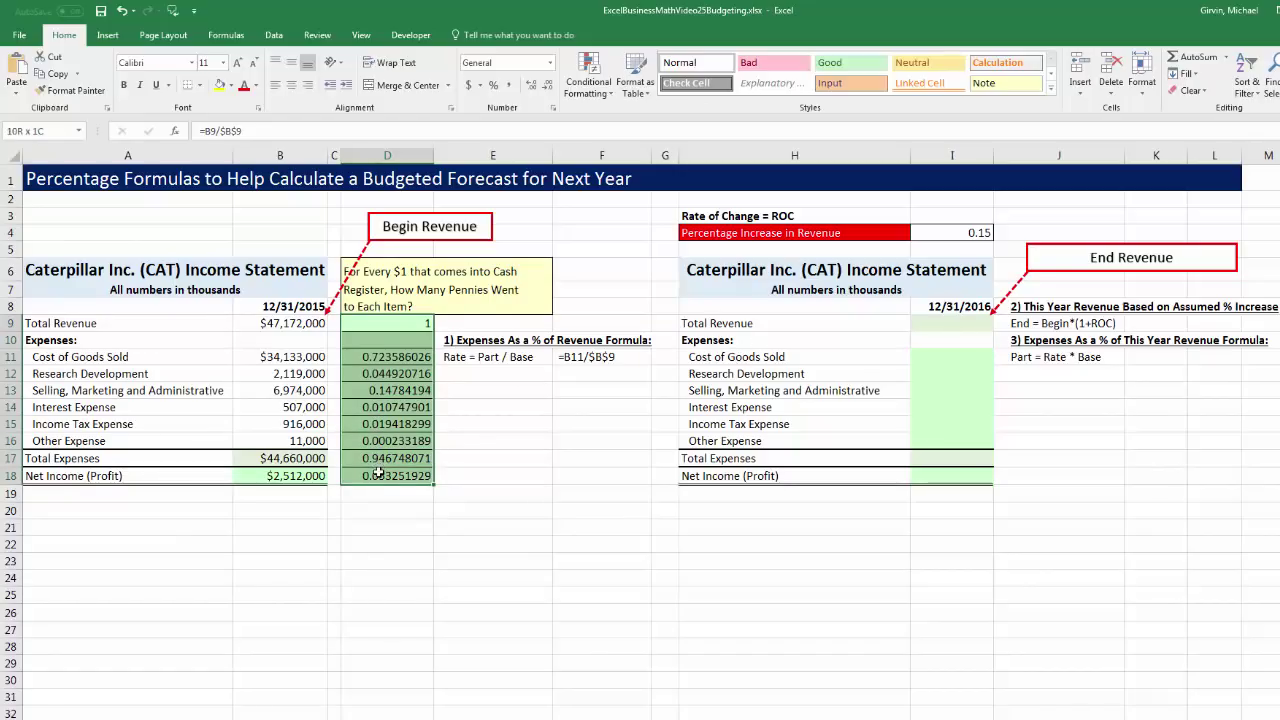
pyautogui.click(549, 62)
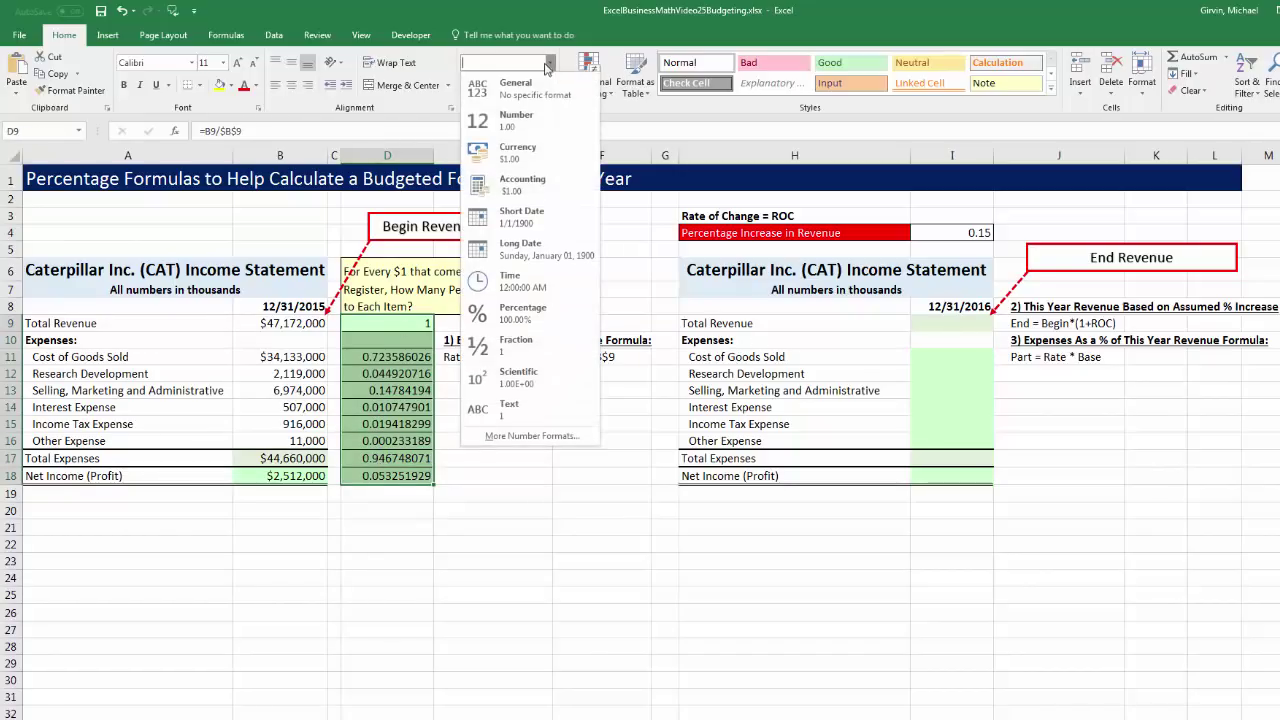
pyautogui.click(545, 320)
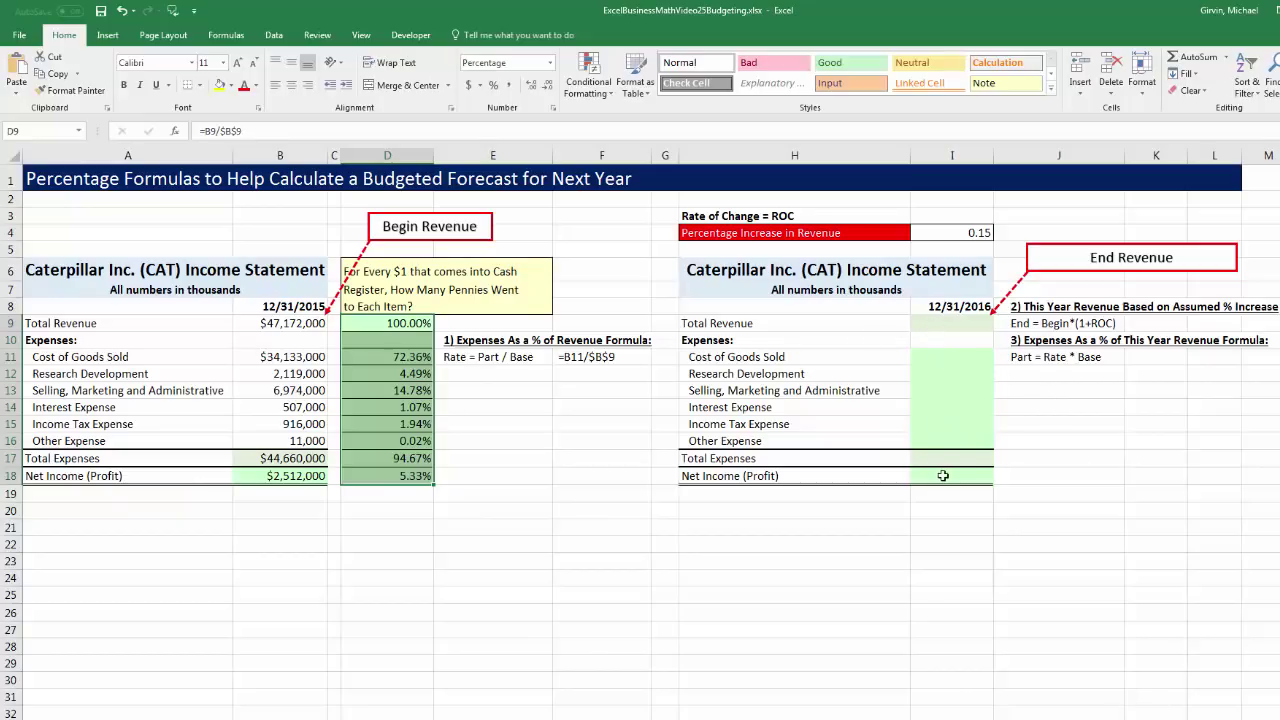
pyautogui.click(918, 328)
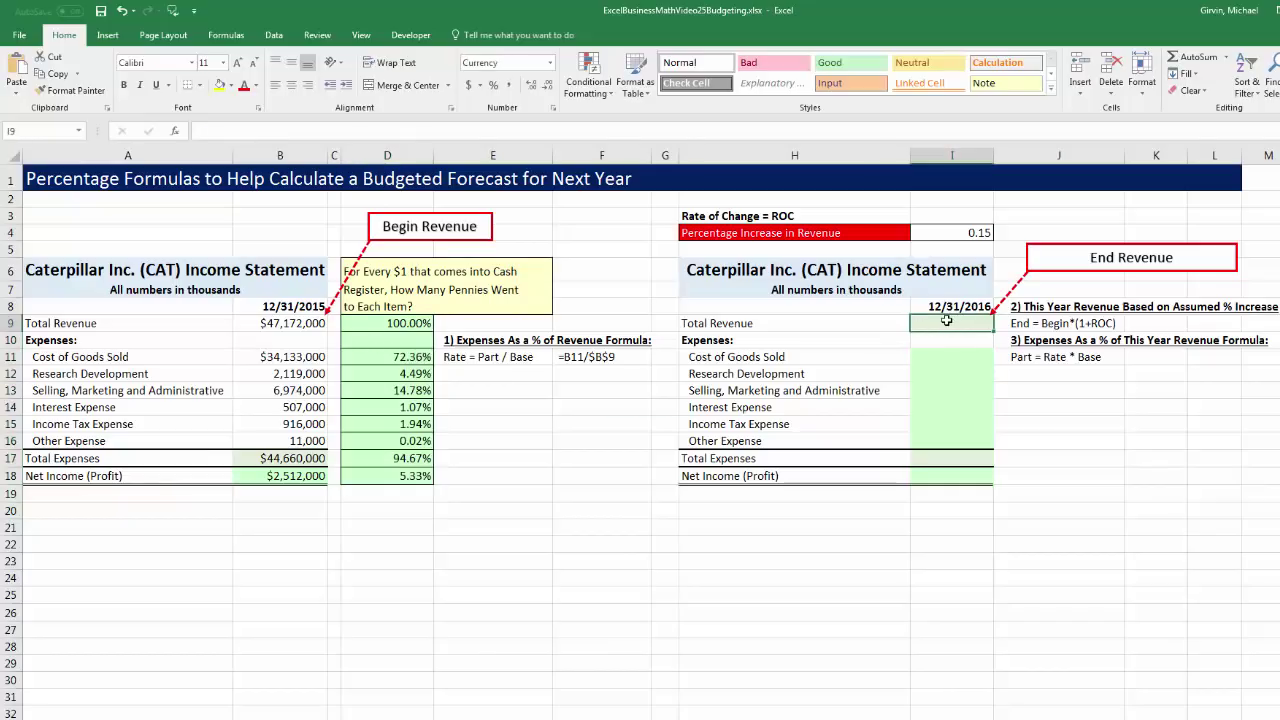
pyautogui.click(962, 232)
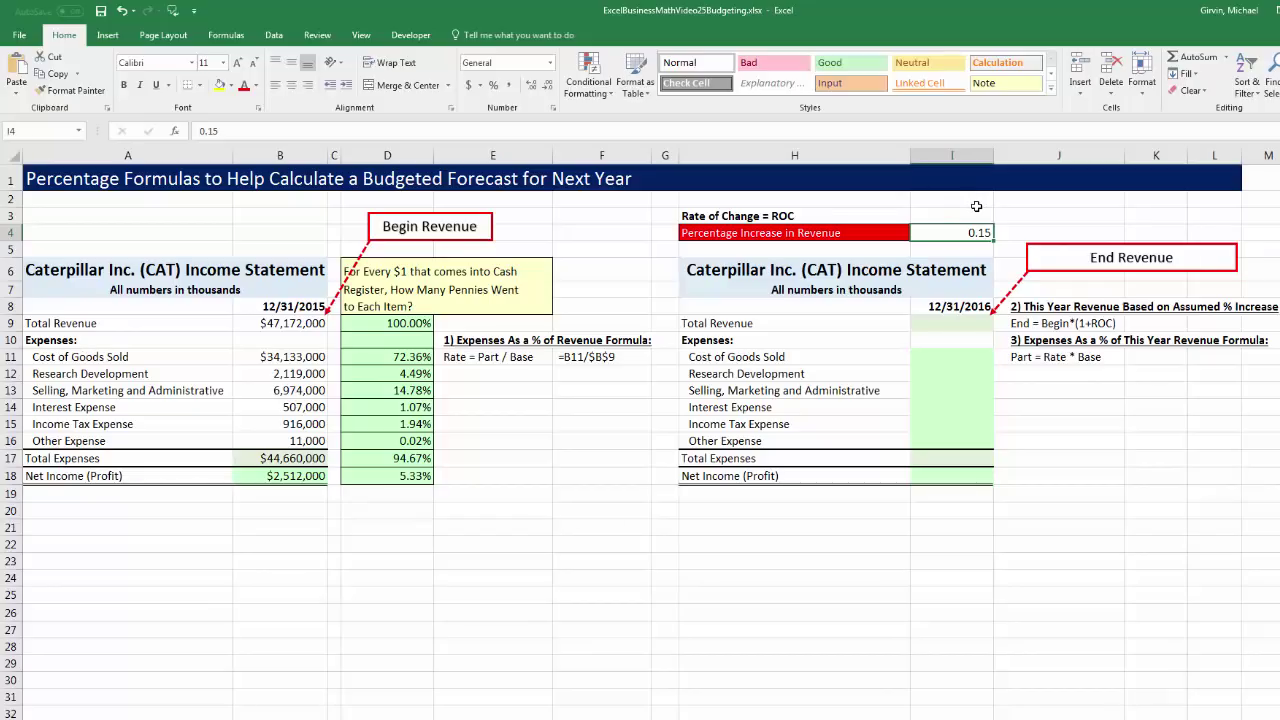
pyautogui.click(953, 318)
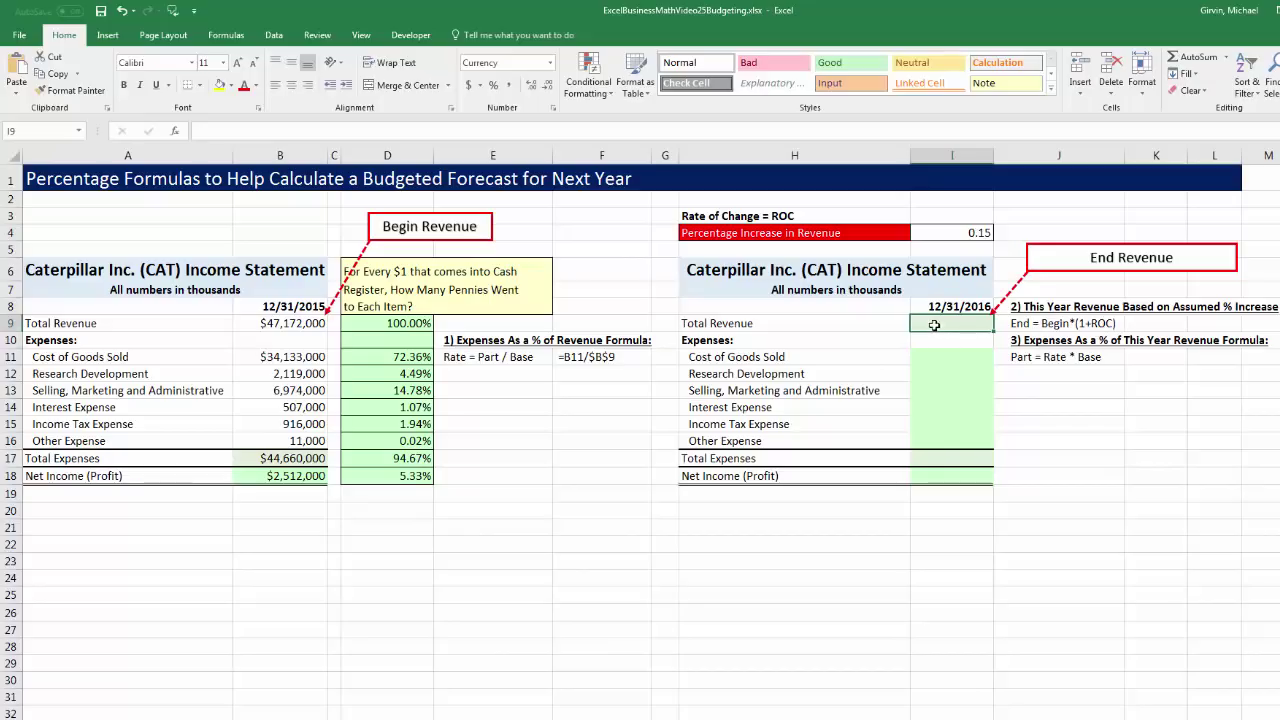
pyautogui.write('=')
# Enter =B9*(1+I4) in I9 for a 2016 revenue forecast of $54,247,800
pyautogui.click(286, 321)
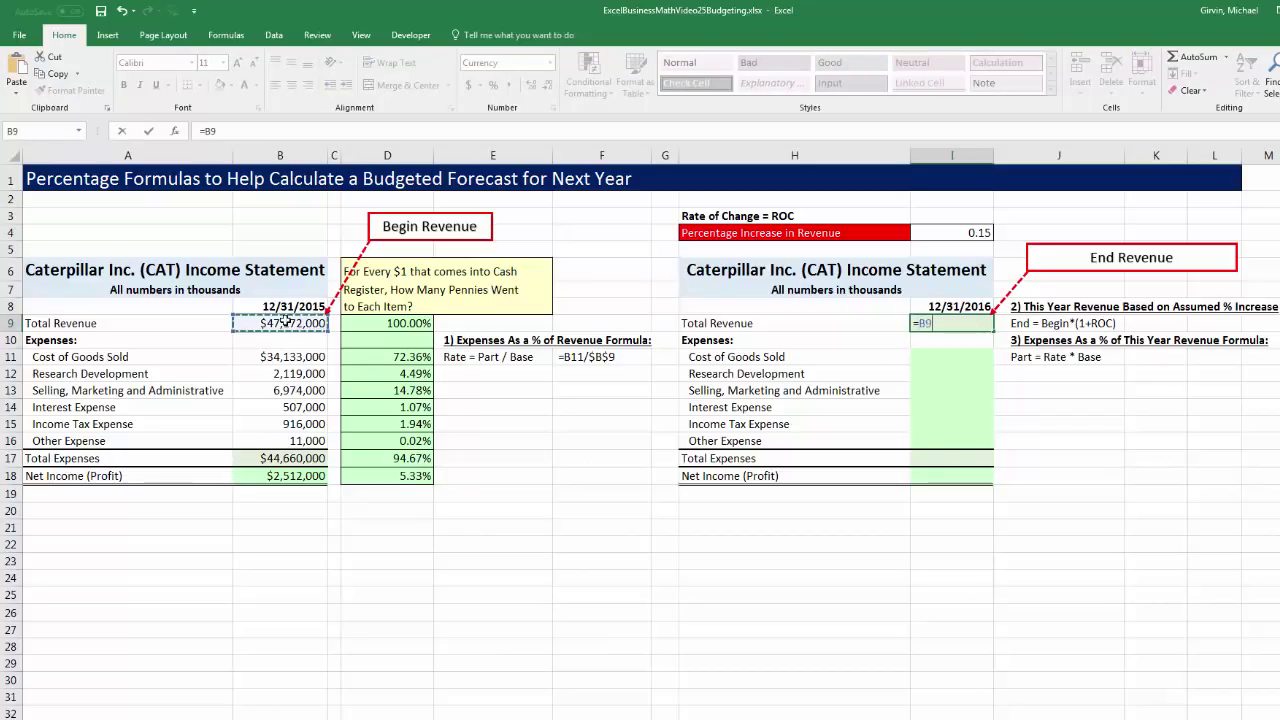
pyautogui.write('*')
pyautogui.write('(')
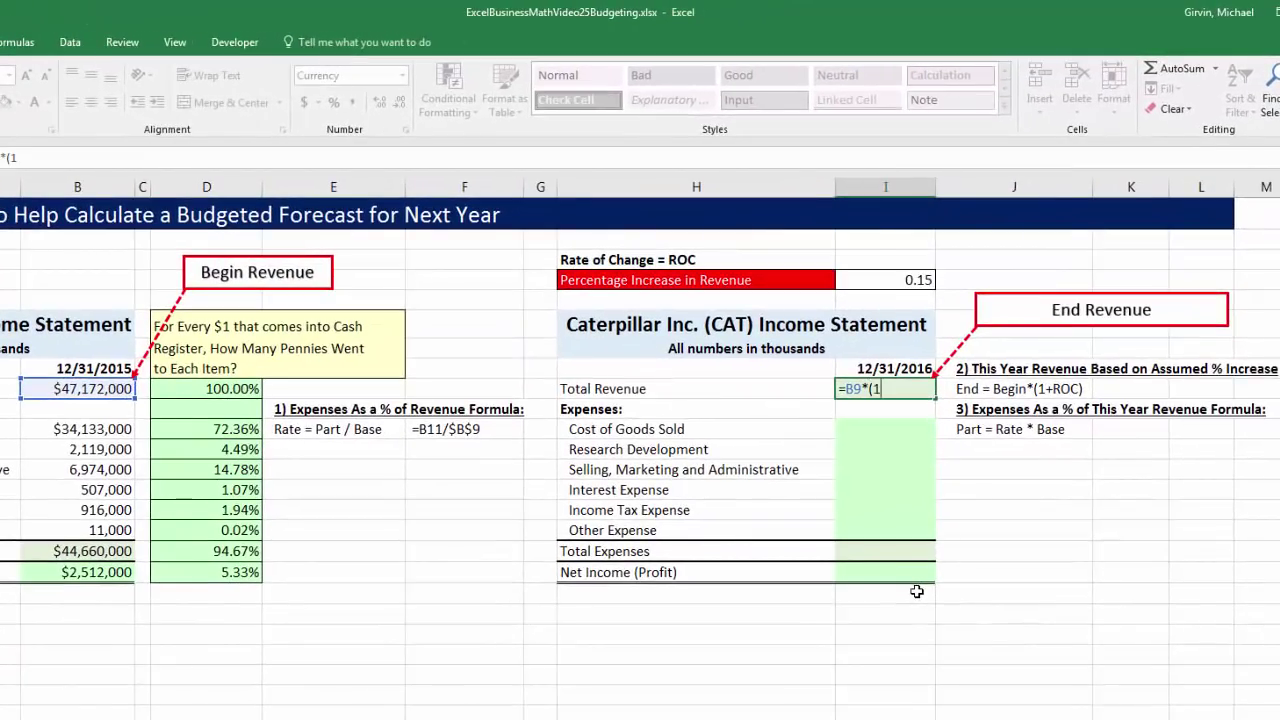
pyautogui.write('1+')
pyautogui.click(898, 278)
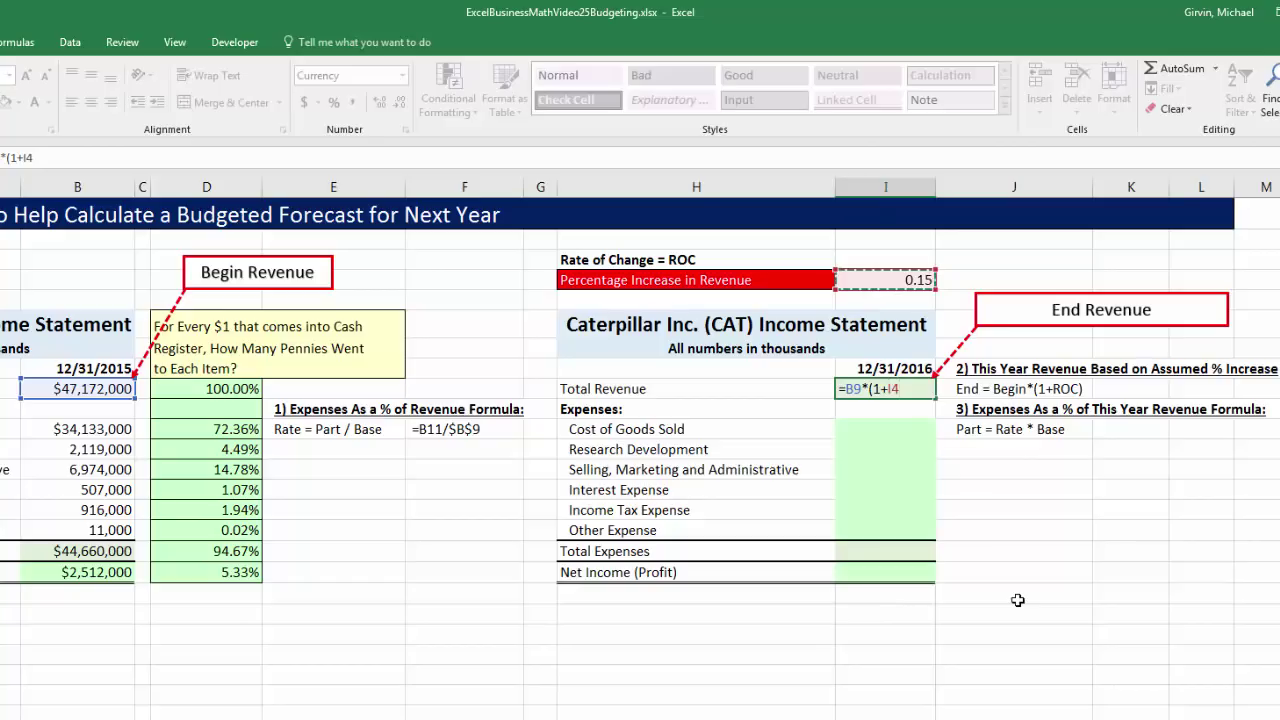
pyautogui.write(')')
pyautogui.hotkey('ctrl', 'Return')
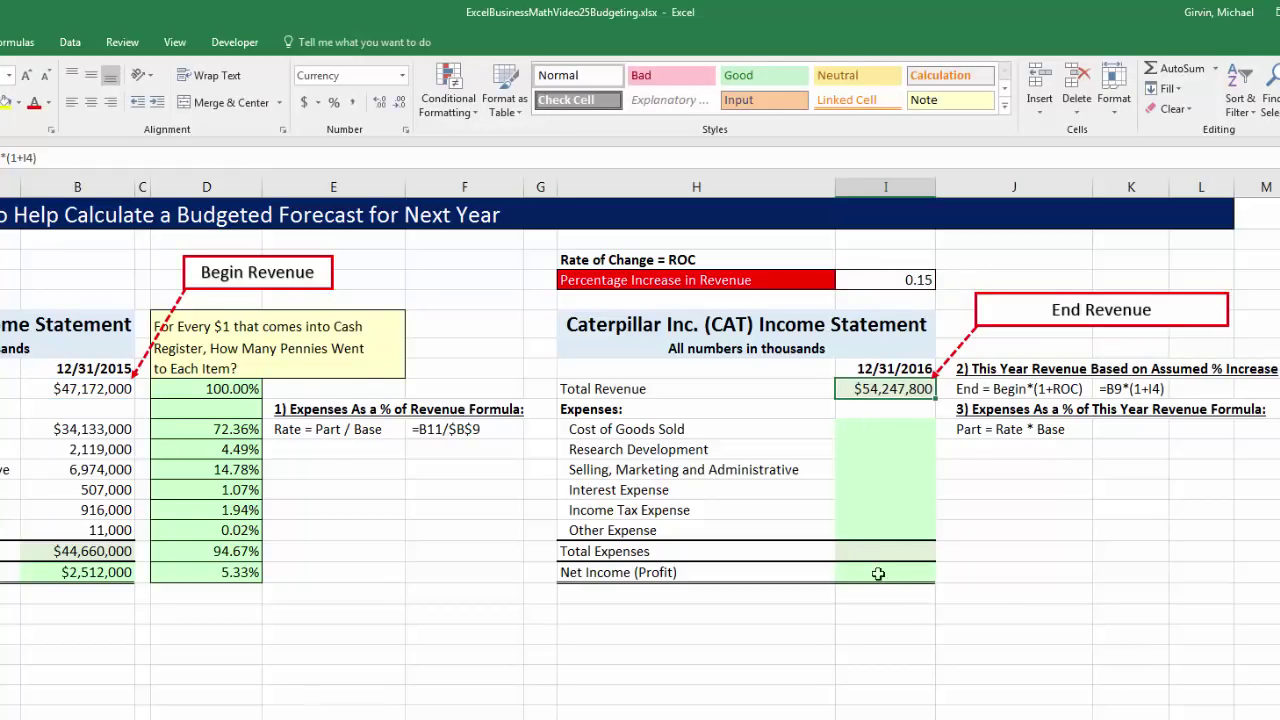
pyautogui.click(233, 470)
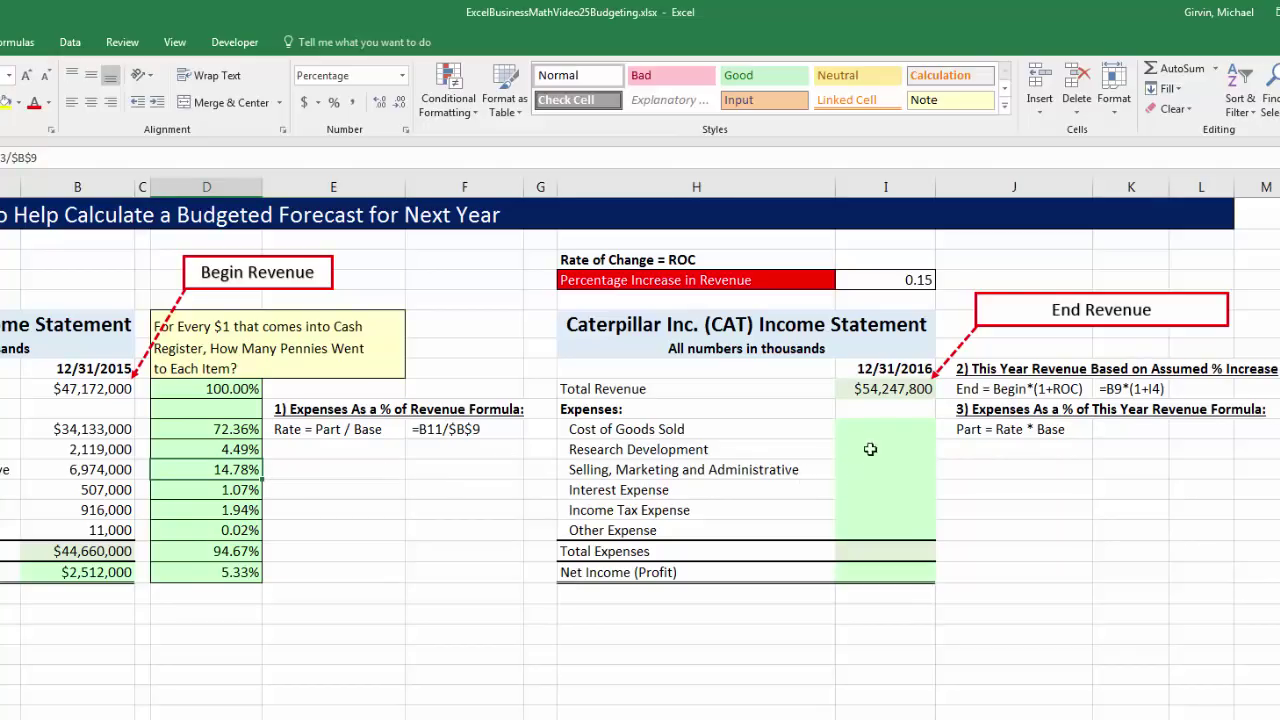
pyautogui.click(888, 390)
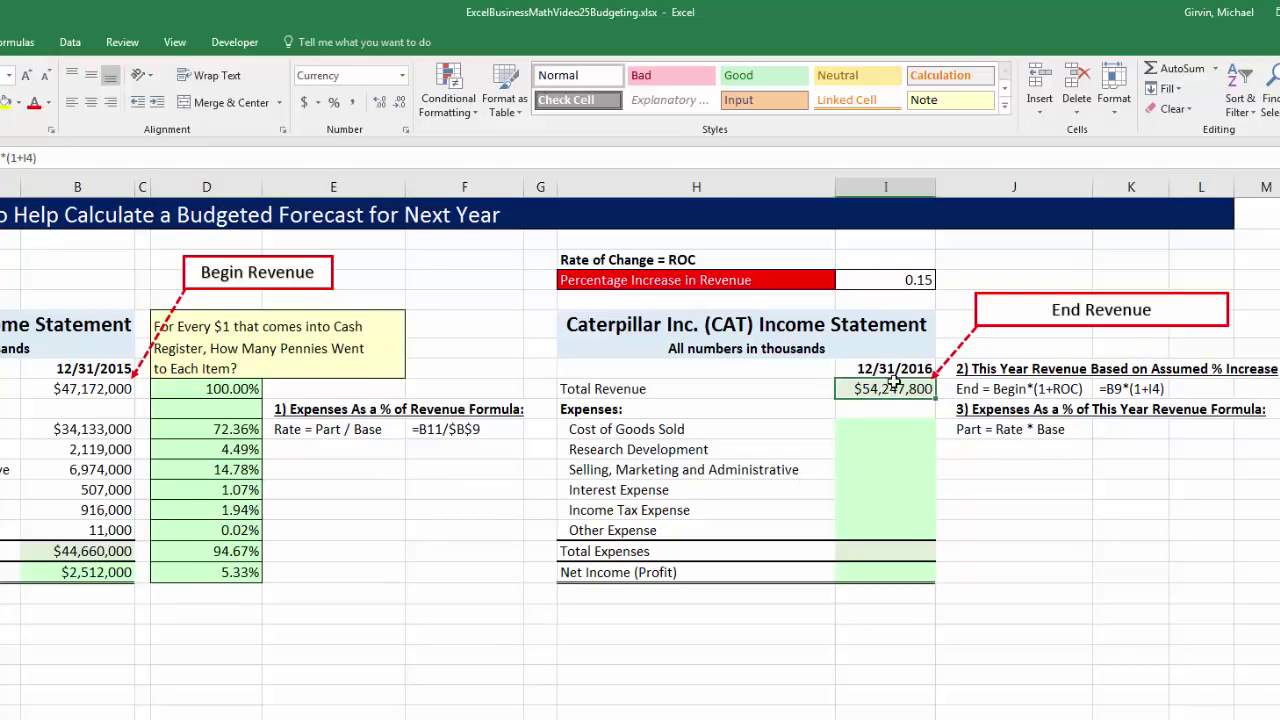
# Enter =$I$9*D11 in I11 and fill down to I18 without formatting
pyautogui.click(880, 430)
pyautogui.write('=')
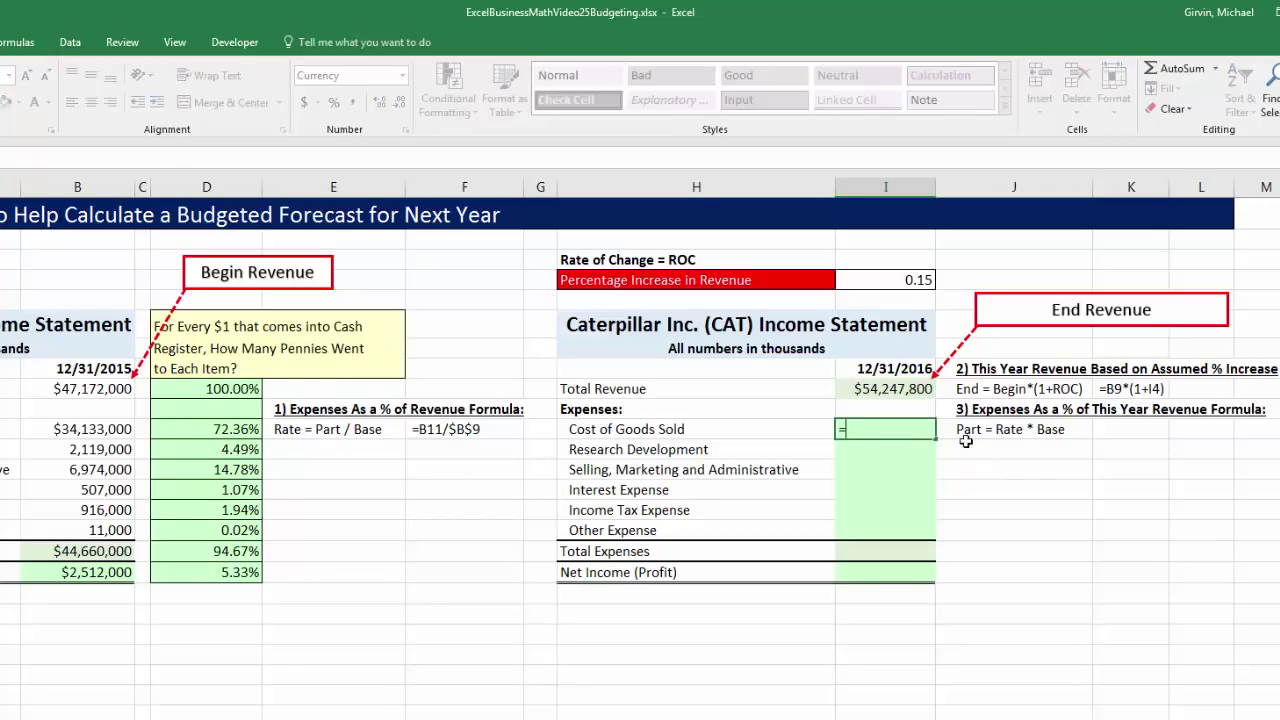
pyautogui.click(882, 392)
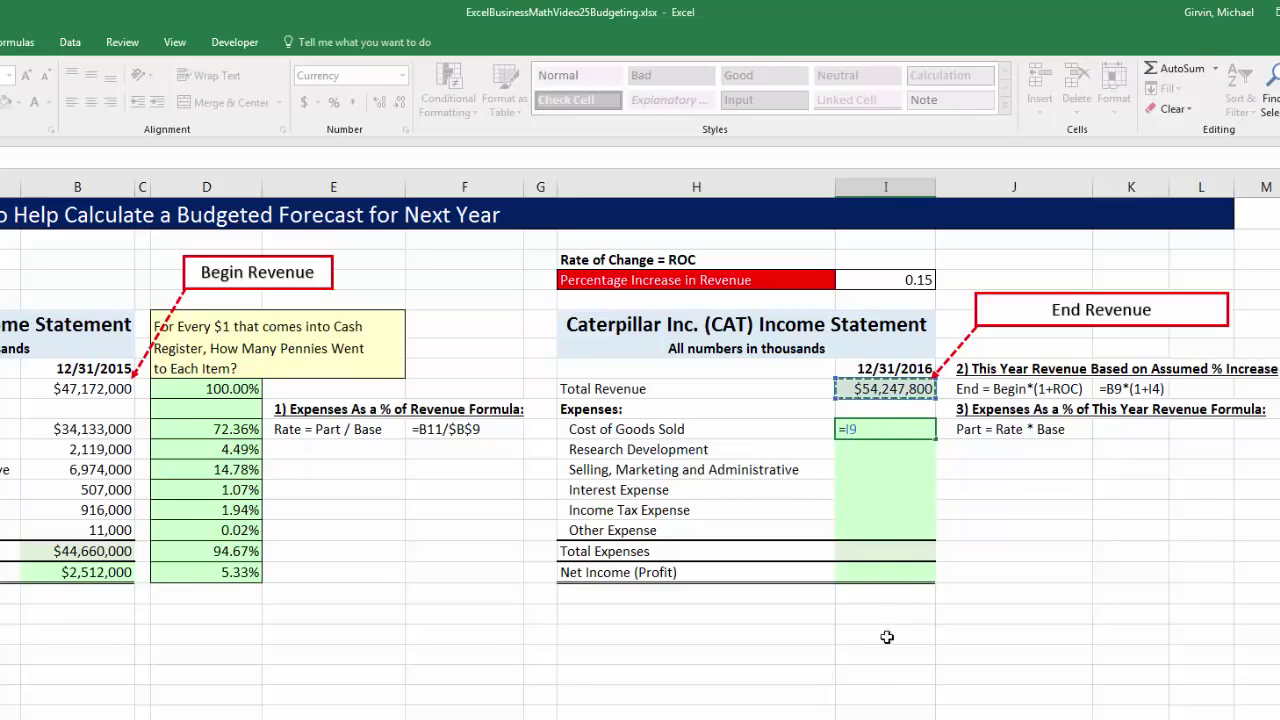
pyautogui.press('F4')
pyautogui.write('*')
pyautogui.click(202, 435)
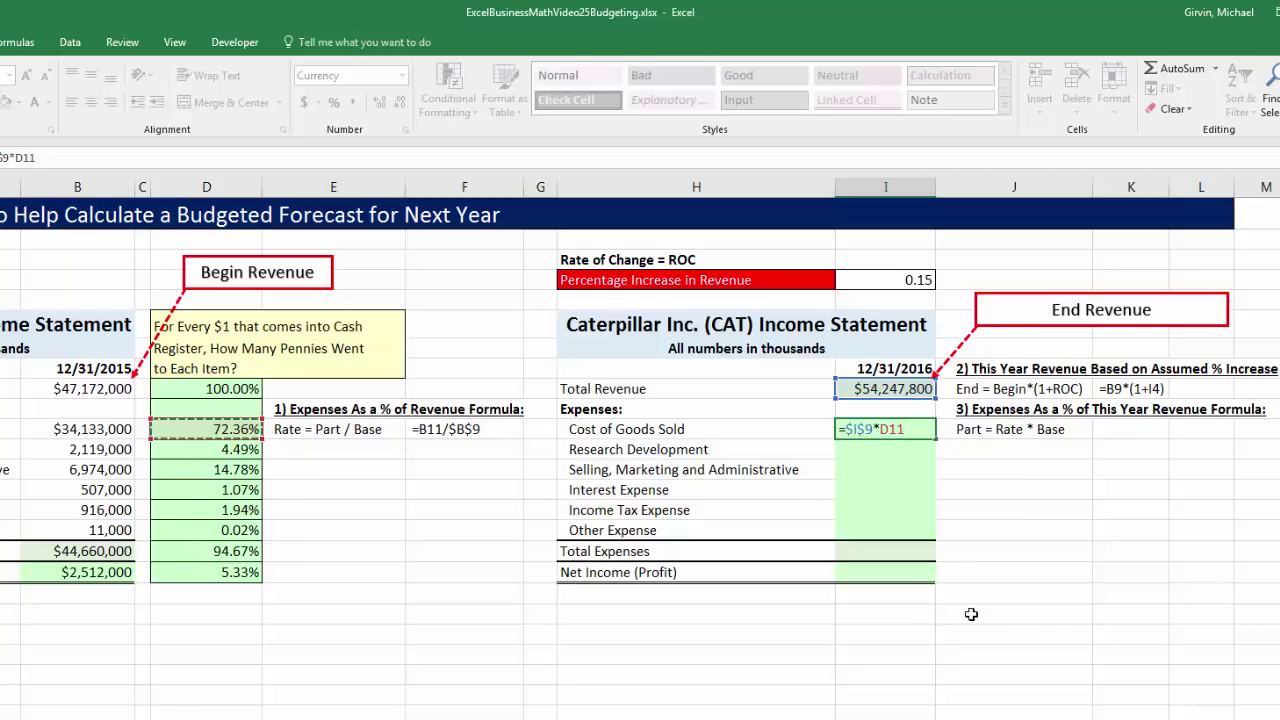
pyautogui.hotkey('ctrl', 'Return')
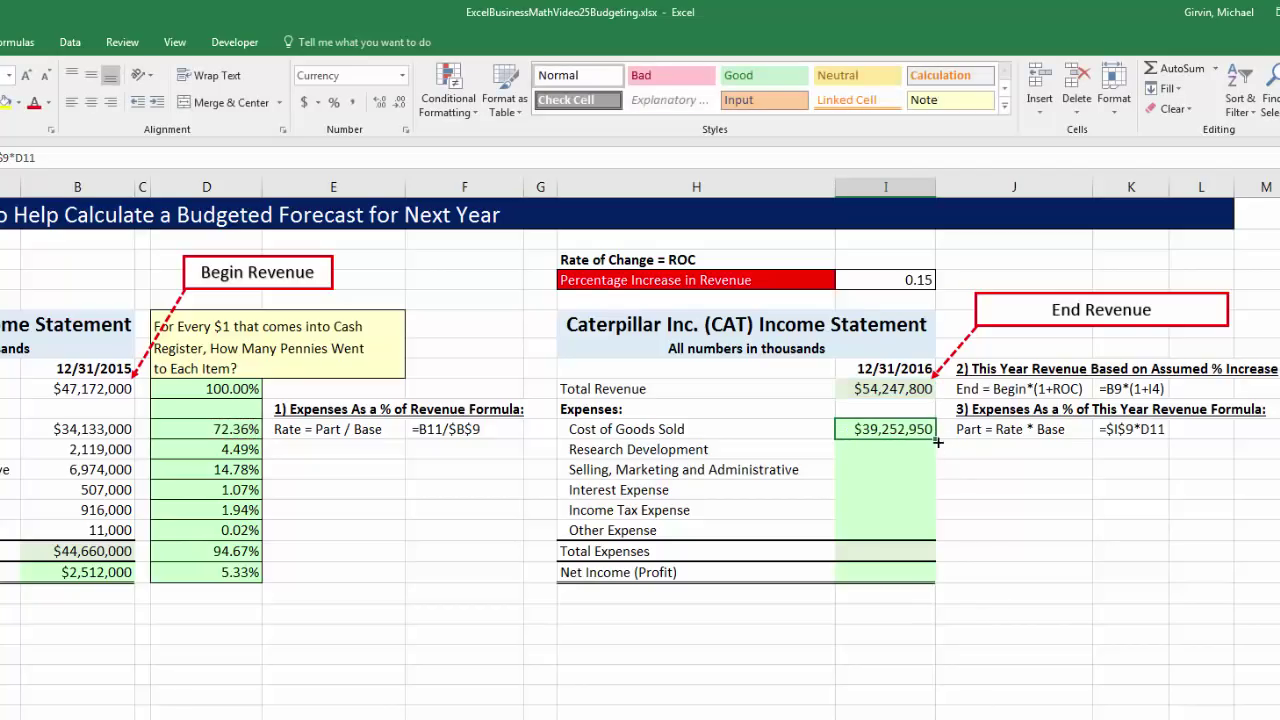
pyautogui.moveTo(936, 440); pyautogui.dragTo(930, 589)
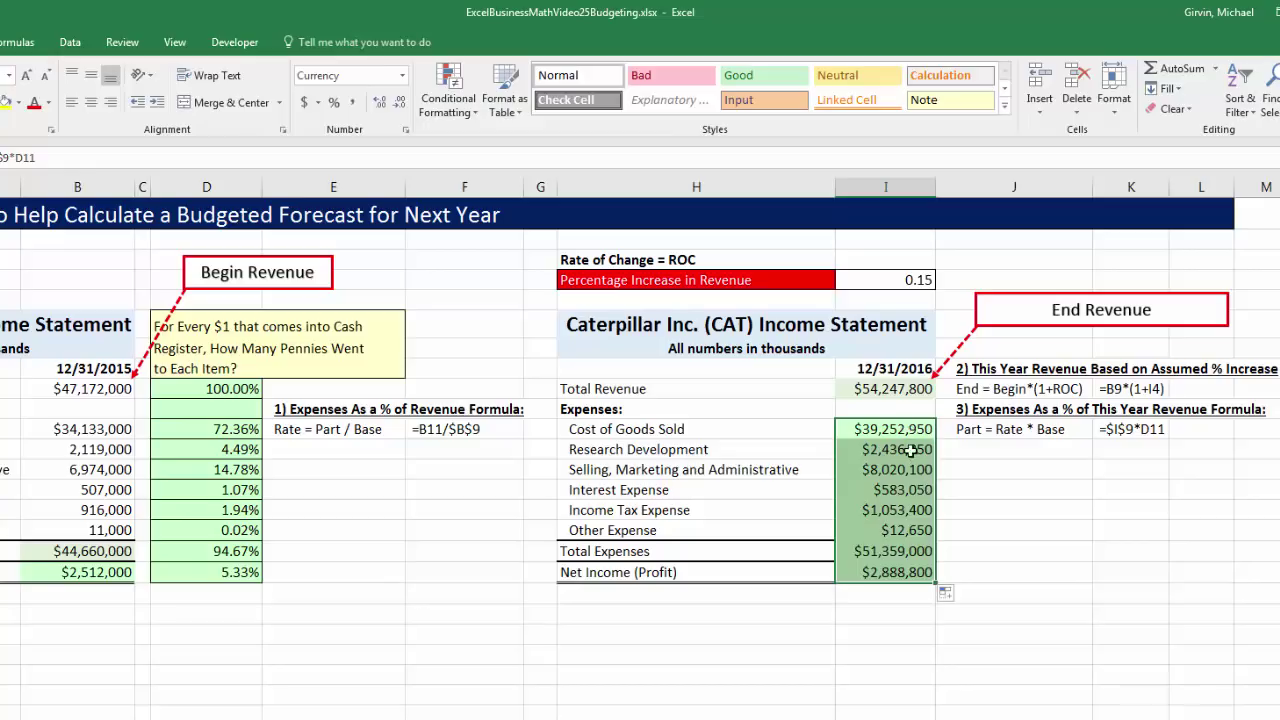
pyautogui.click(948, 594)
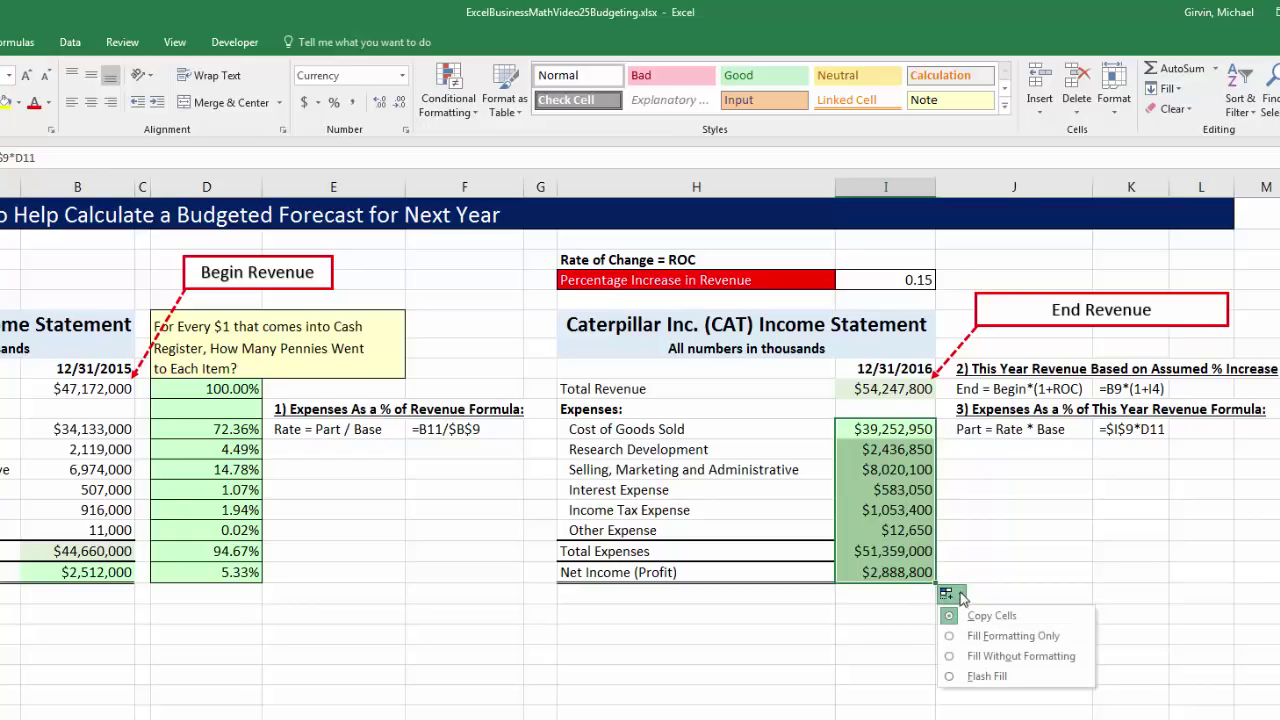
pyautogui.click(972, 658)
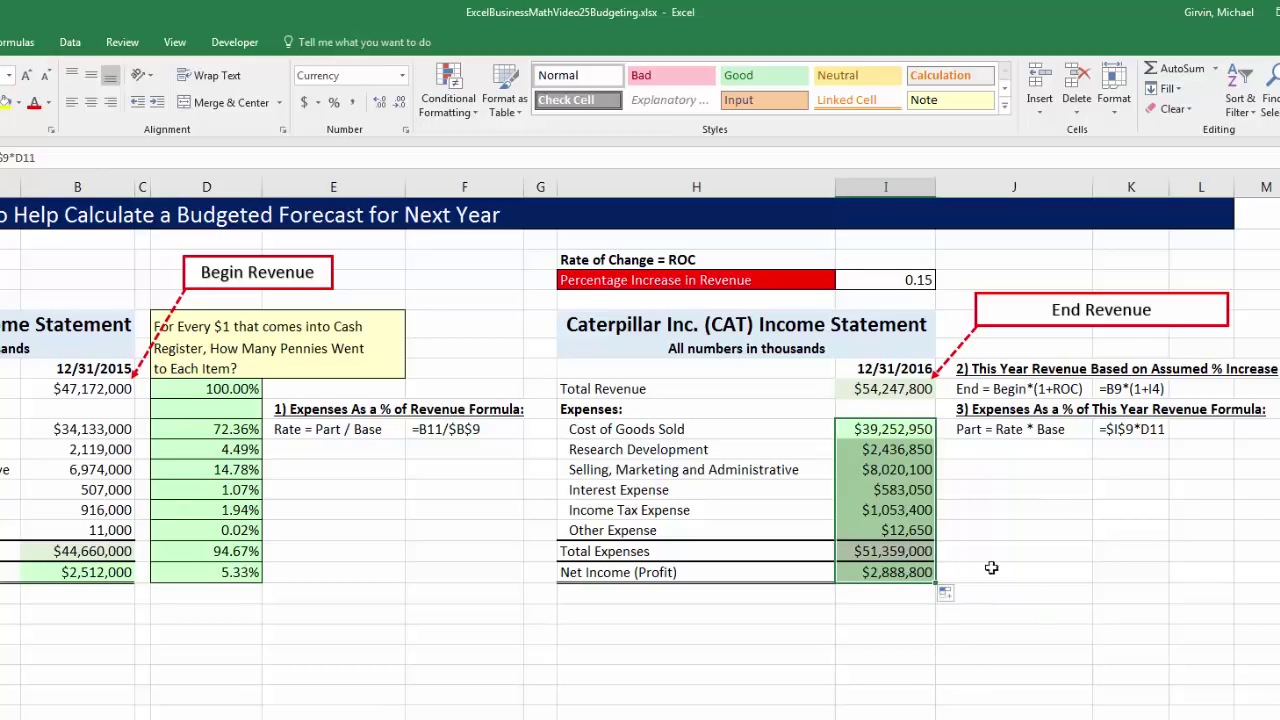
# Verify the Net Income forecast ($2,888,800) and the I9 revenue formula
pyautogui.click(887, 567)
pyautogui.press('F2')
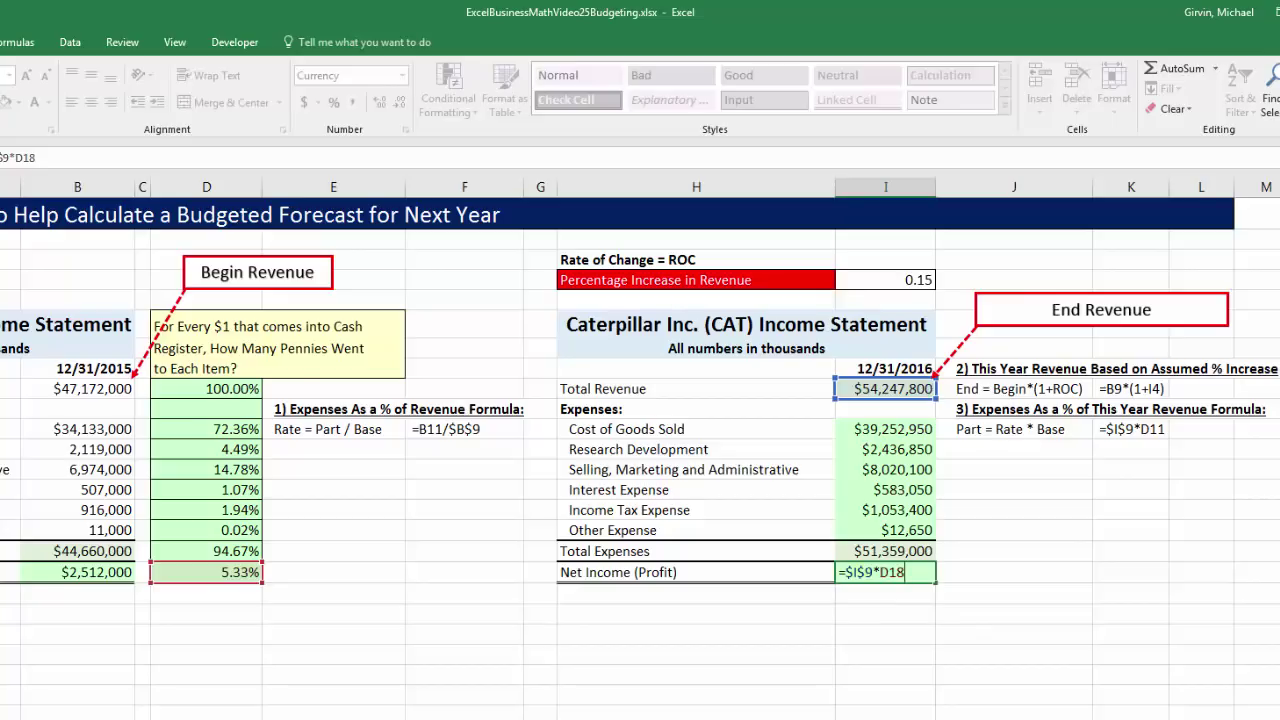
pyautogui.press('Return')
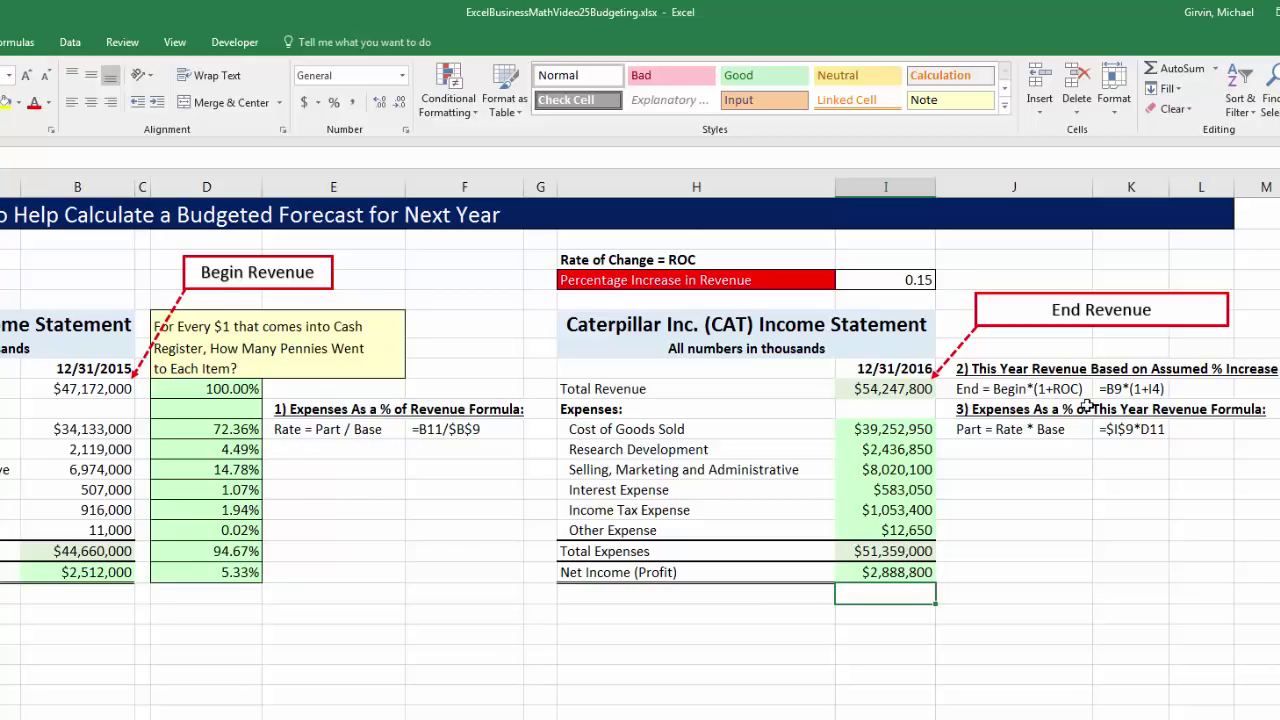
pyautogui.click(871, 391)
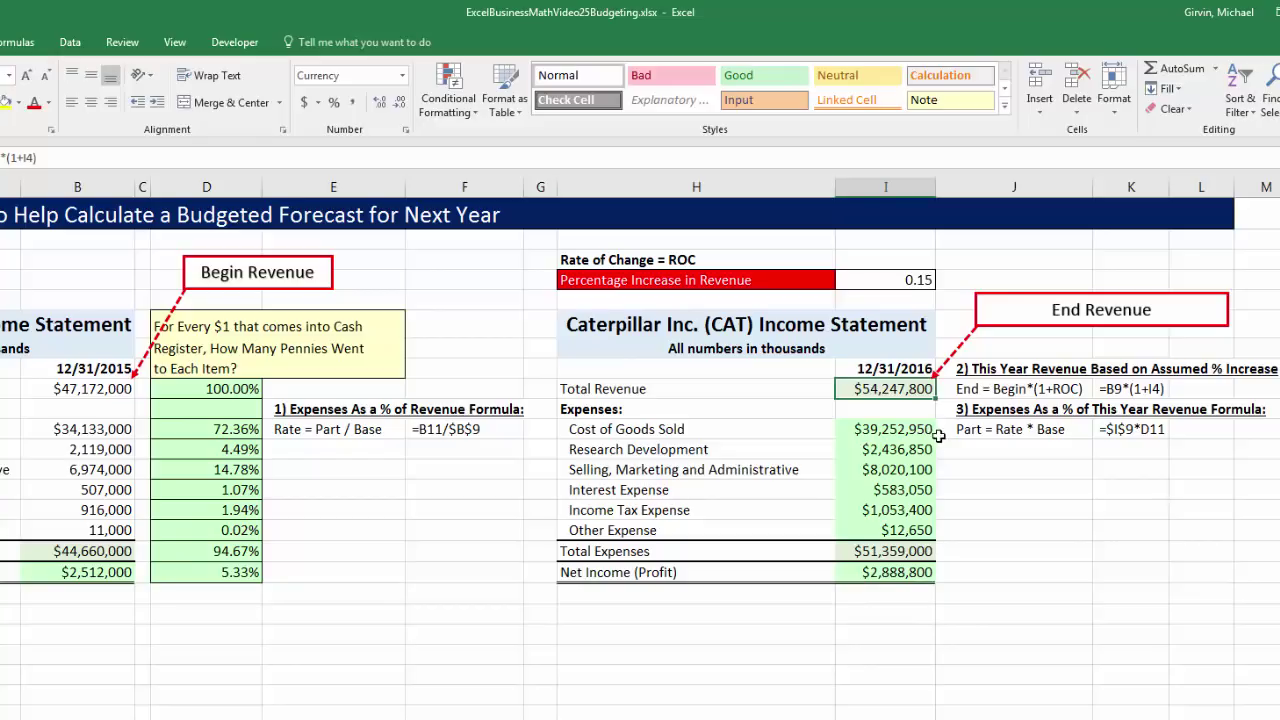
pyautogui.click(920, 617)
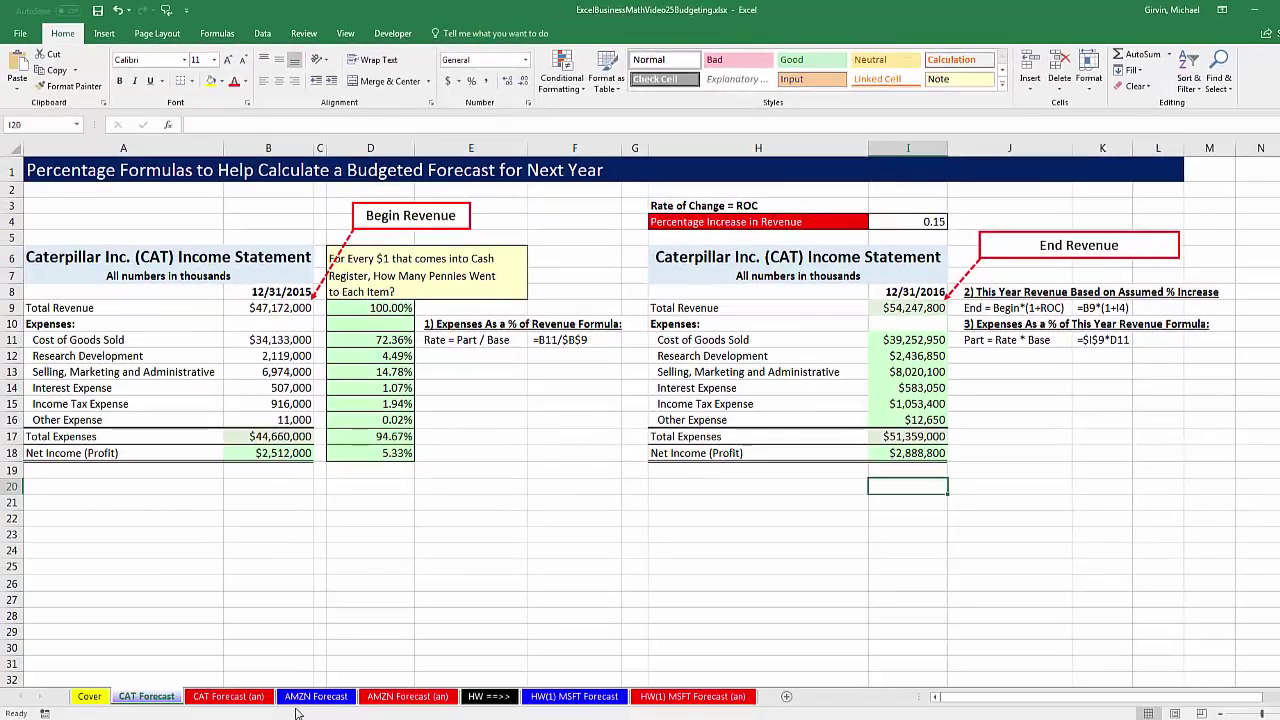
# On the AMZN Forecast sheet, enter =B9/$B$9 in D9 and fill it down to D18
pyautogui.click(302, 706)
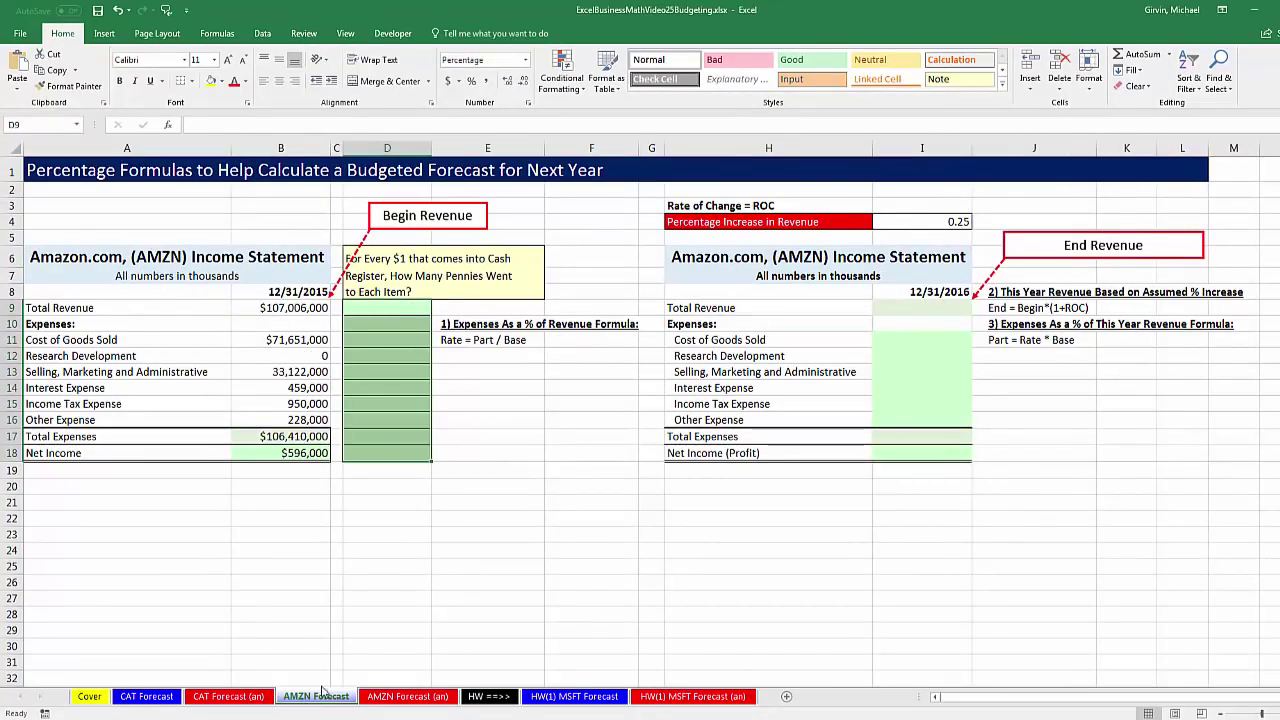
pyautogui.click(399, 307)
pyautogui.click(399, 307)
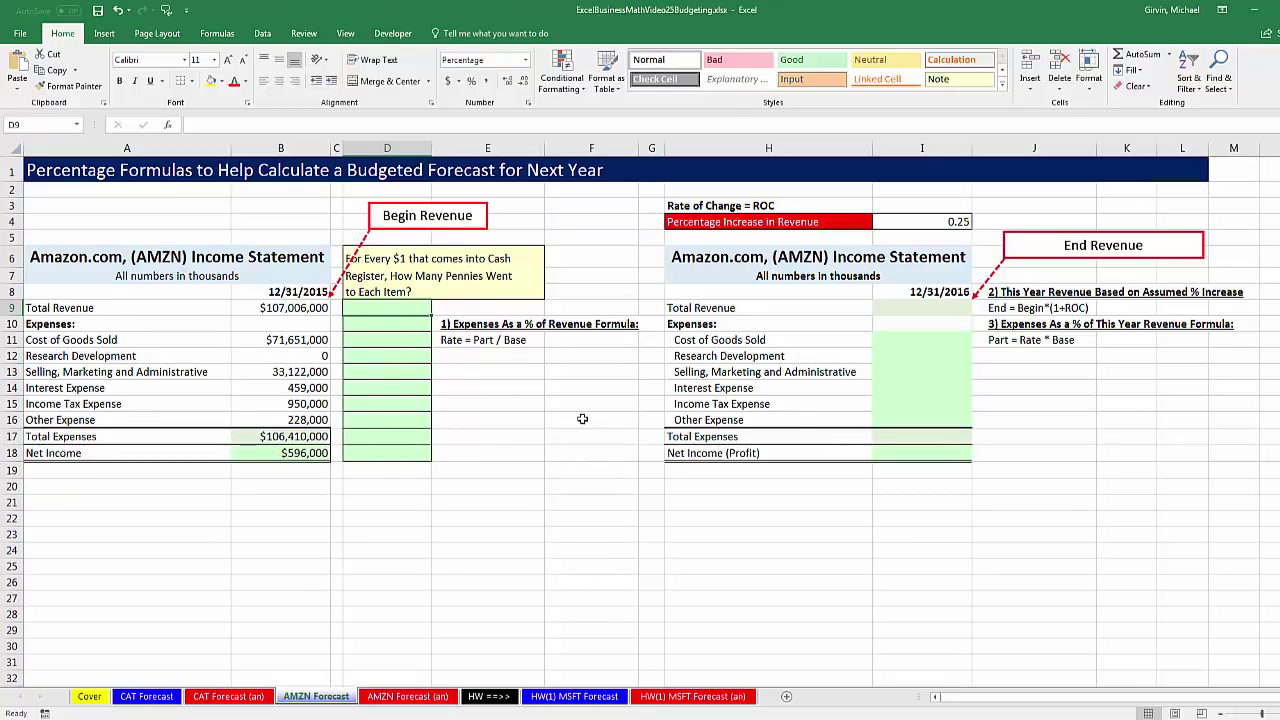
pyautogui.write('=')
pyautogui.click(277, 310)
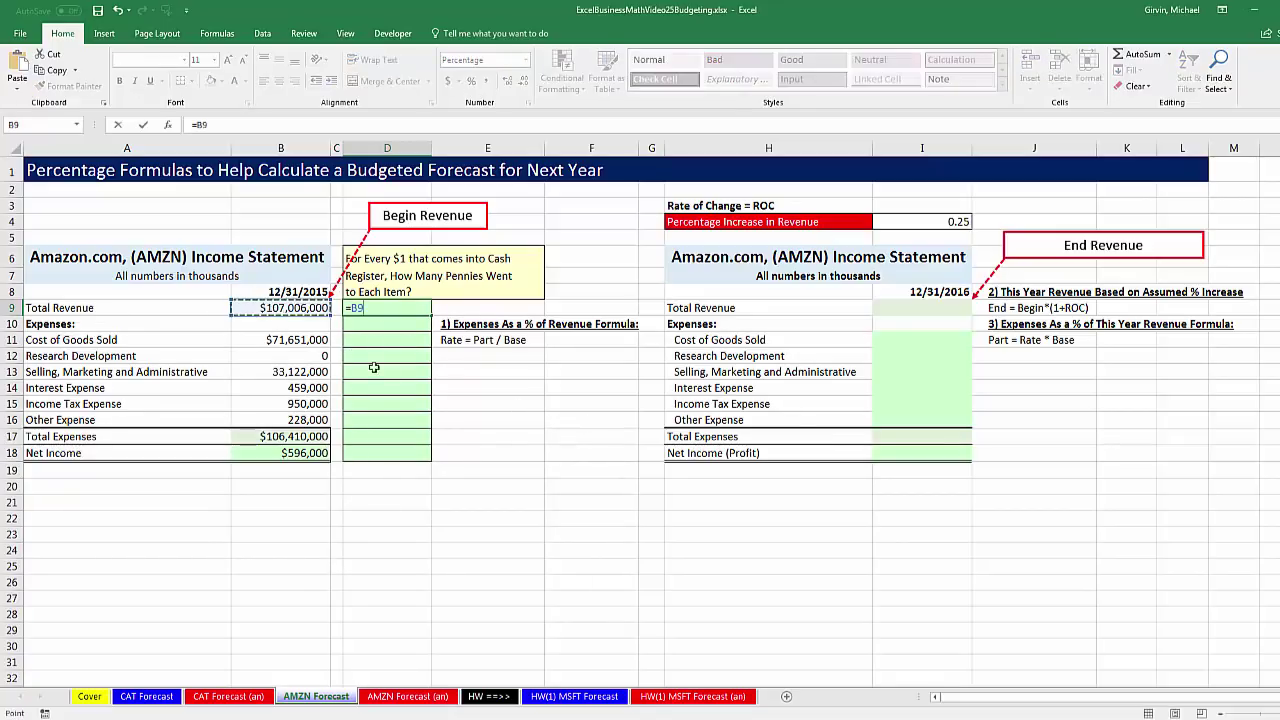
pyautogui.write('/')
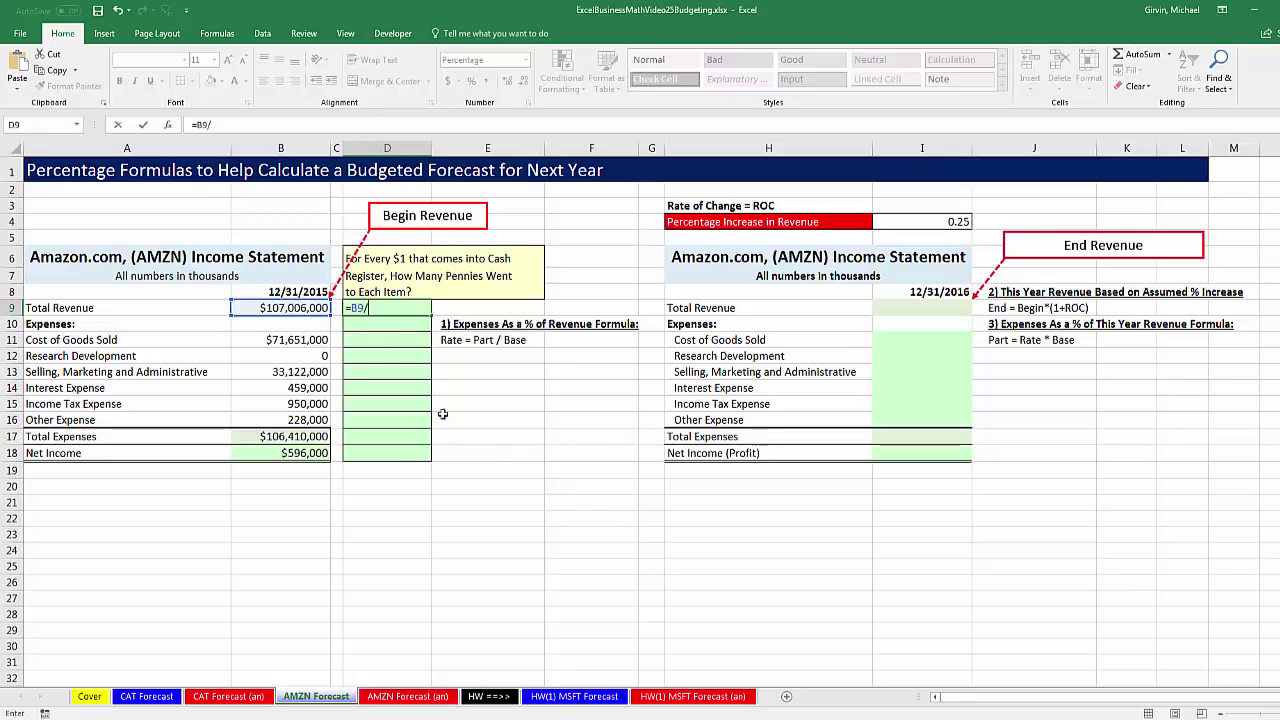
pyautogui.click(293, 310)
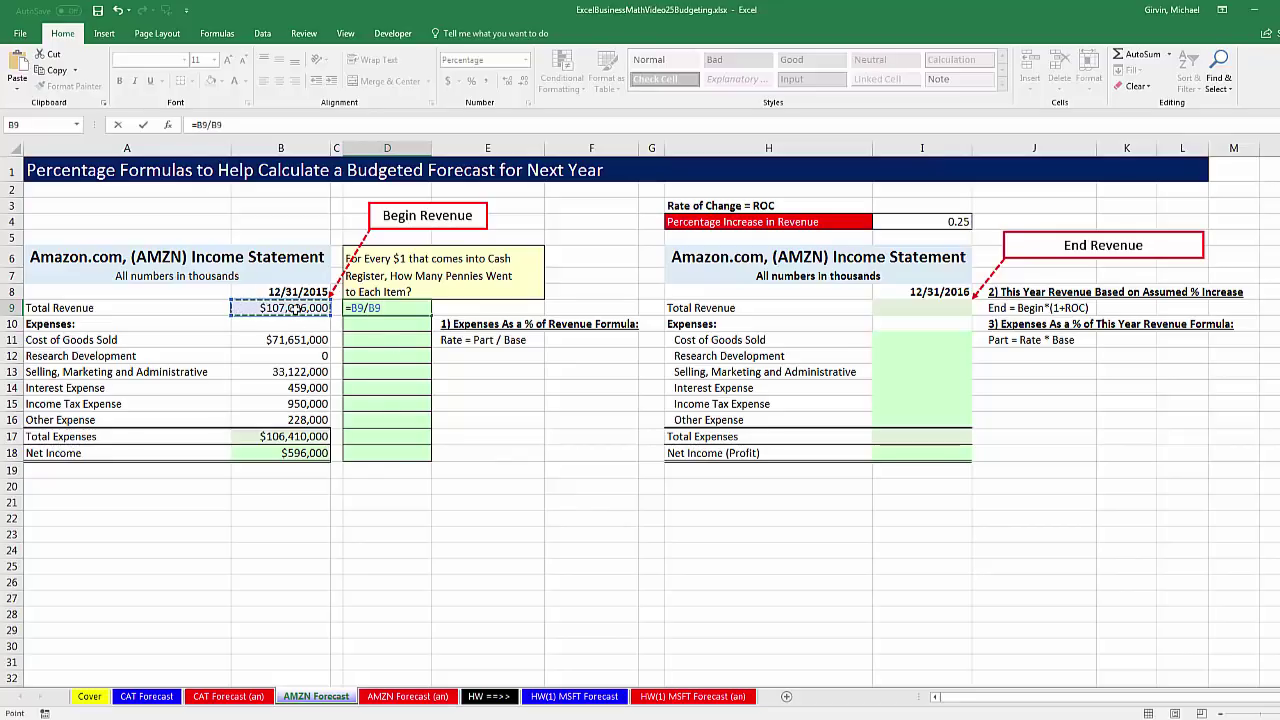
pyautogui.press('F4')
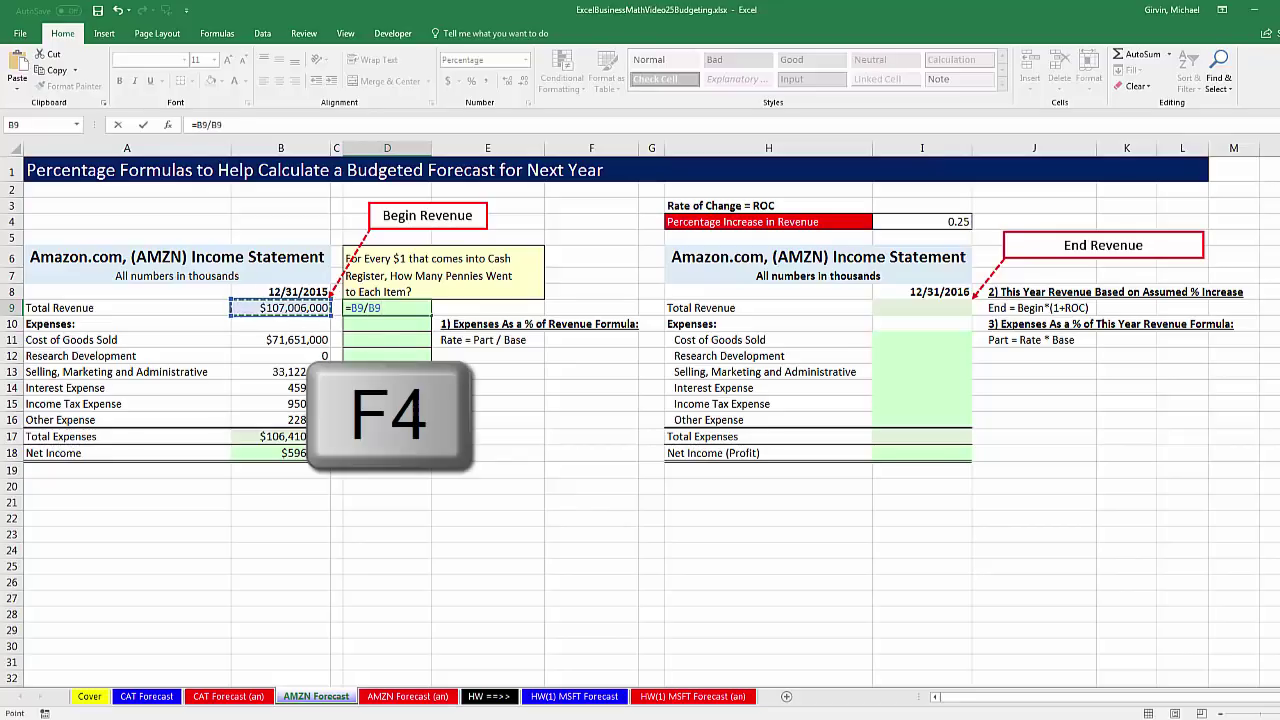
pyautogui.hotkey('ctrl', 'Return')
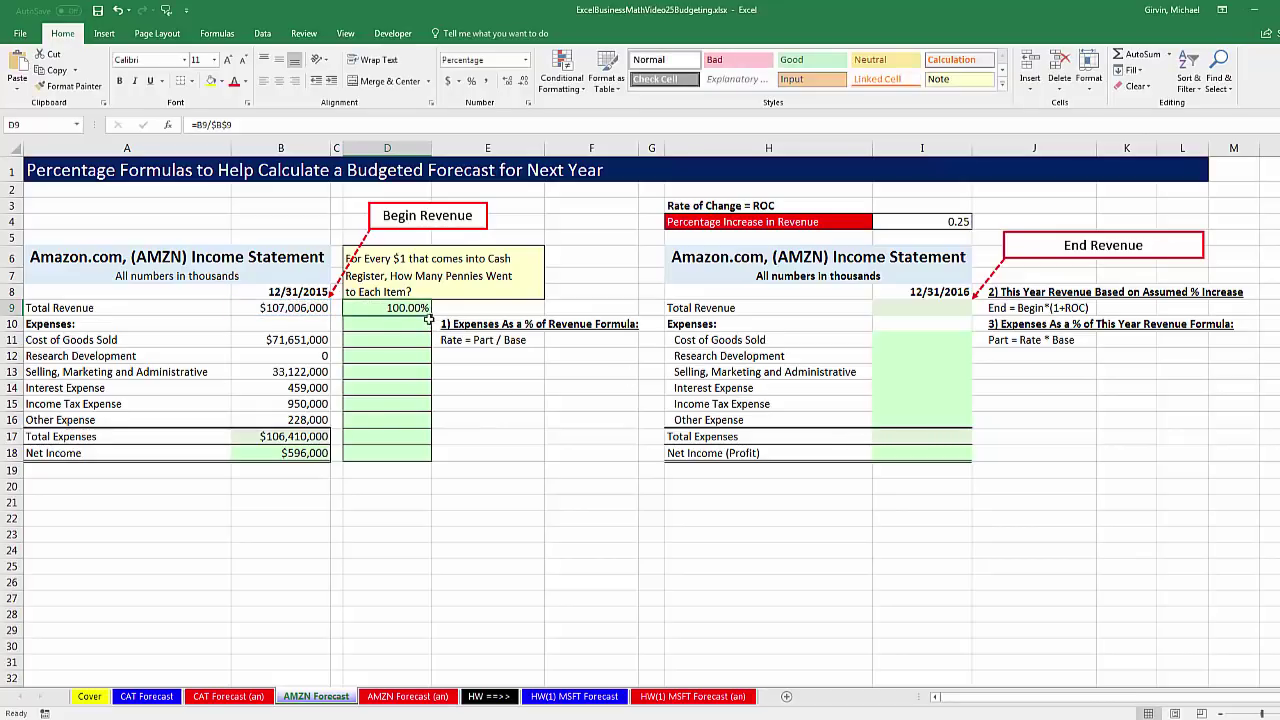
pyautogui.moveTo(432, 317); pyautogui.dragTo(432, 458)
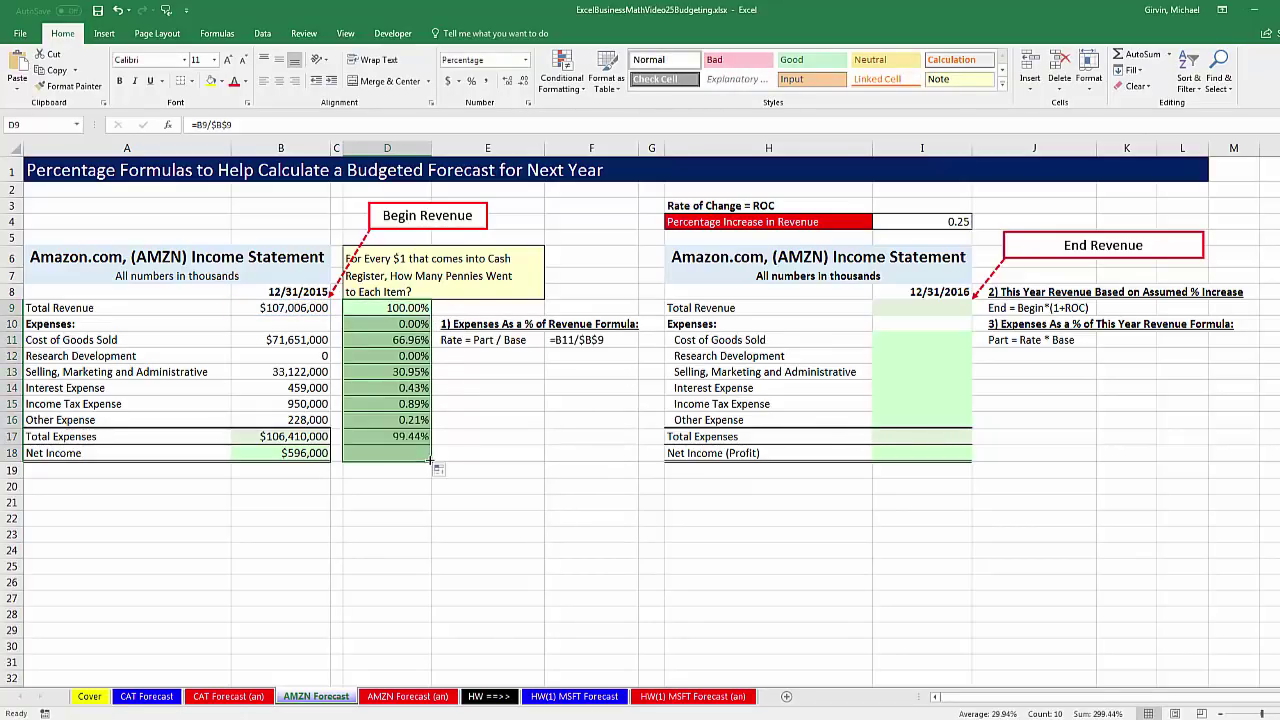
pyautogui.click(370, 376)
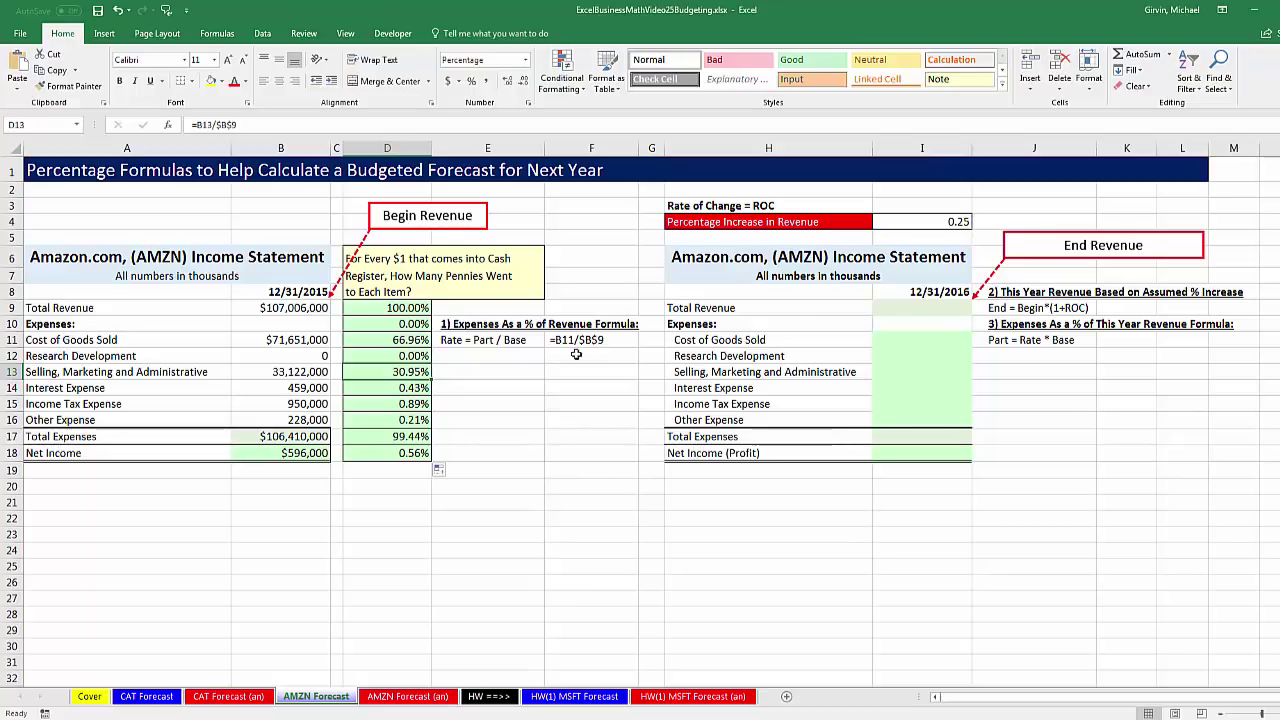
pyautogui.click(911, 314)
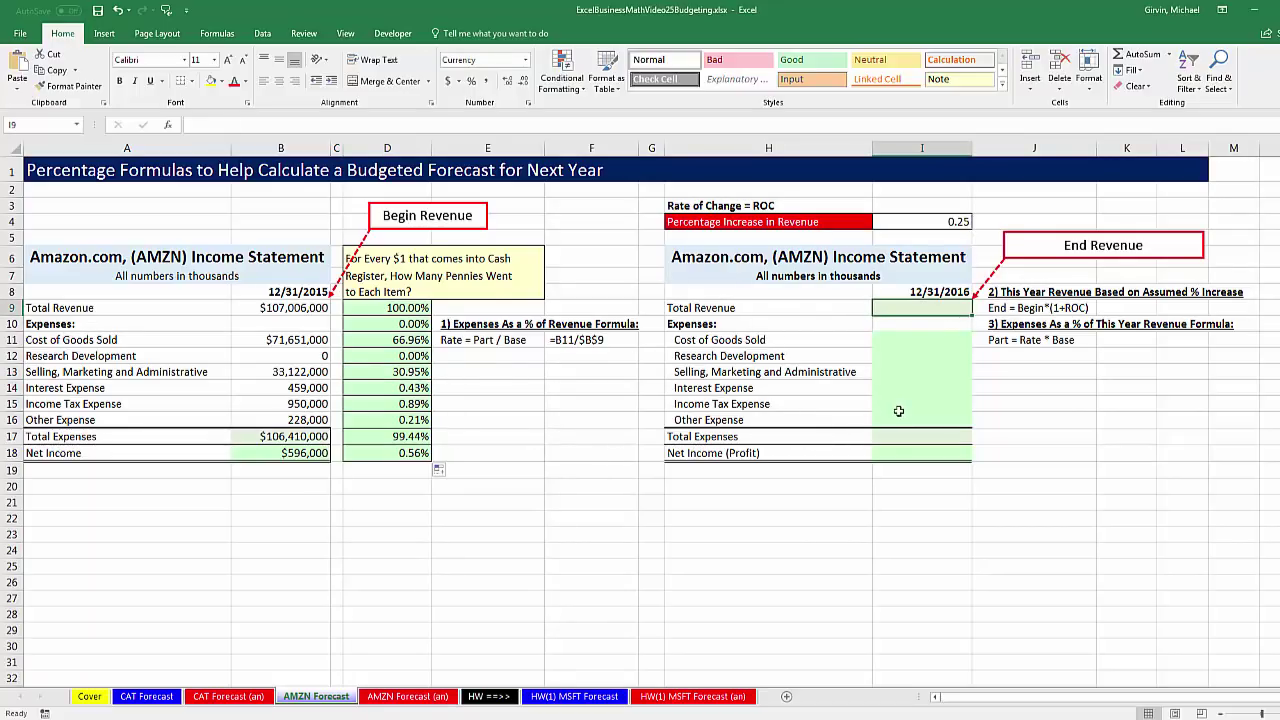
# Enter =B9*(1+I4) in I9 for Amazon's 2016 revenue of $133,757,500
pyautogui.write('=')
pyautogui.click(305, 308)
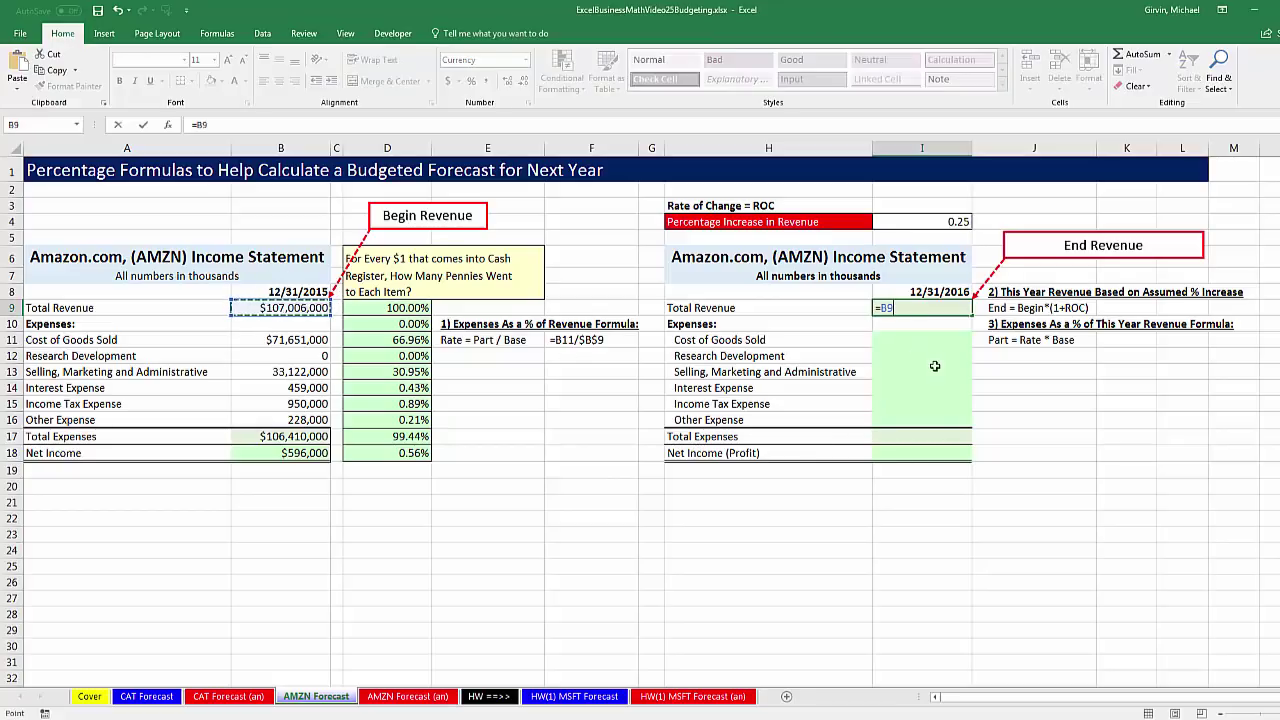
pyautogui.write('*(1+')
pyautogui.press('Up')
pyautogui.press('Up')
pyautogui.press('Up')
pyautogui.press('Up')
pyautogui.press('Up')
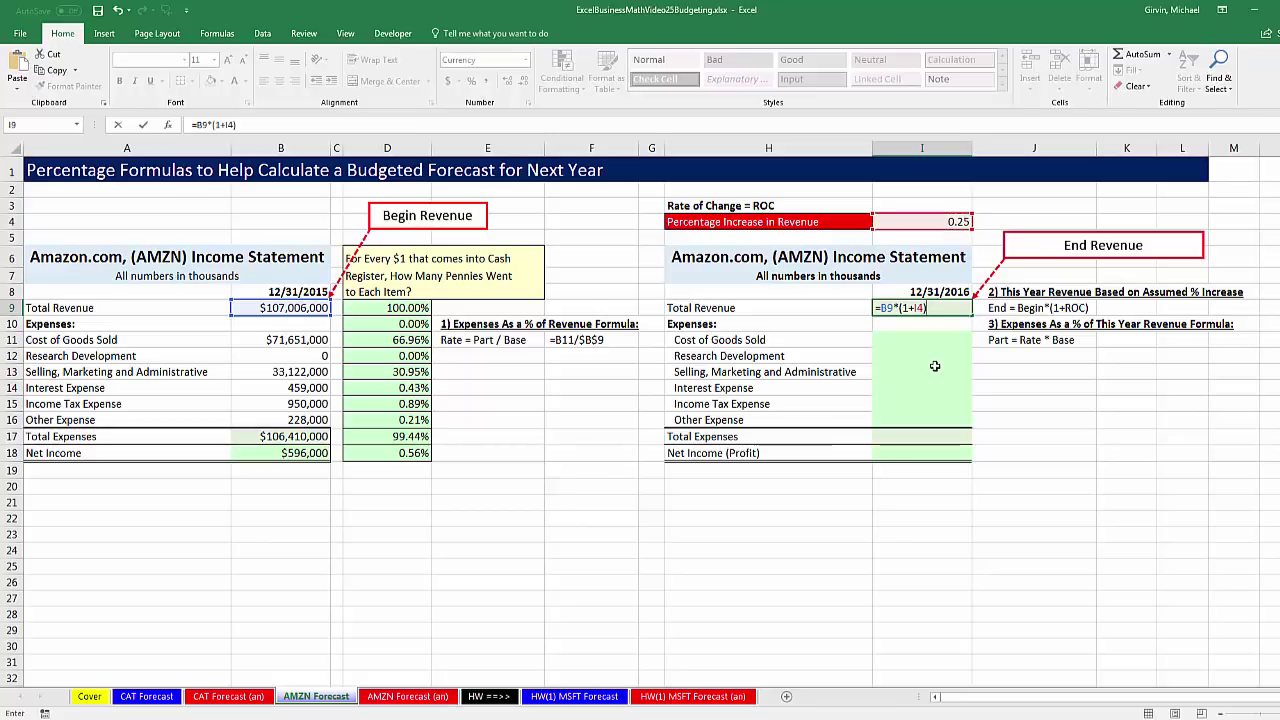
pyautogui.press('Return')
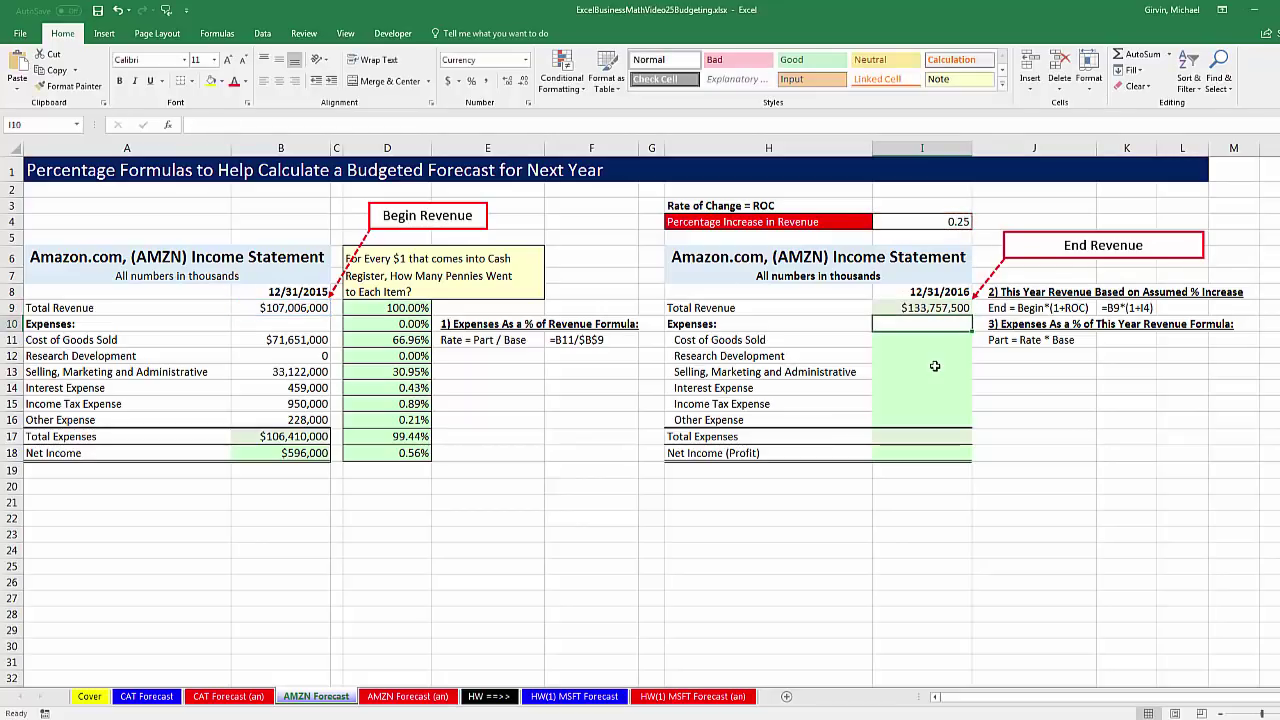
pyautogui.click(936, 308)
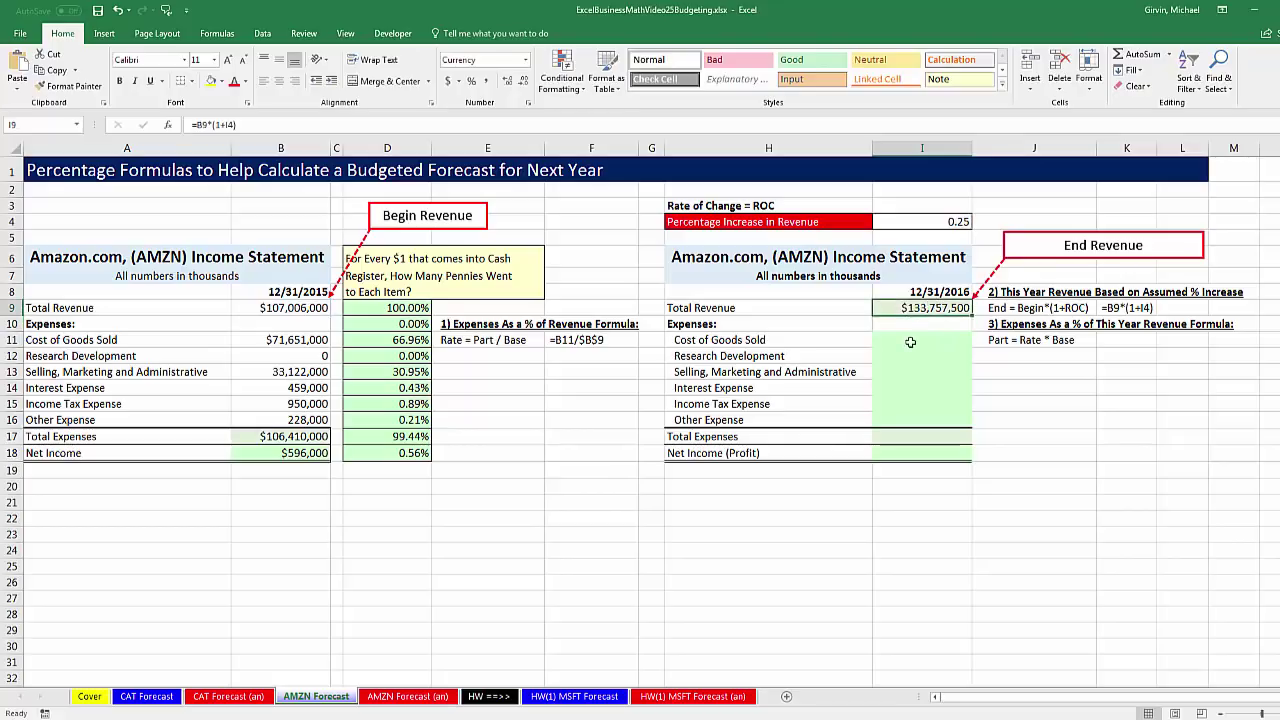
# Enter =$I$9*D11 in I11 and fill to I18 without formatting, giving net income $745,000
pyautogui.click(908, 340)
pyautogui.write('=')
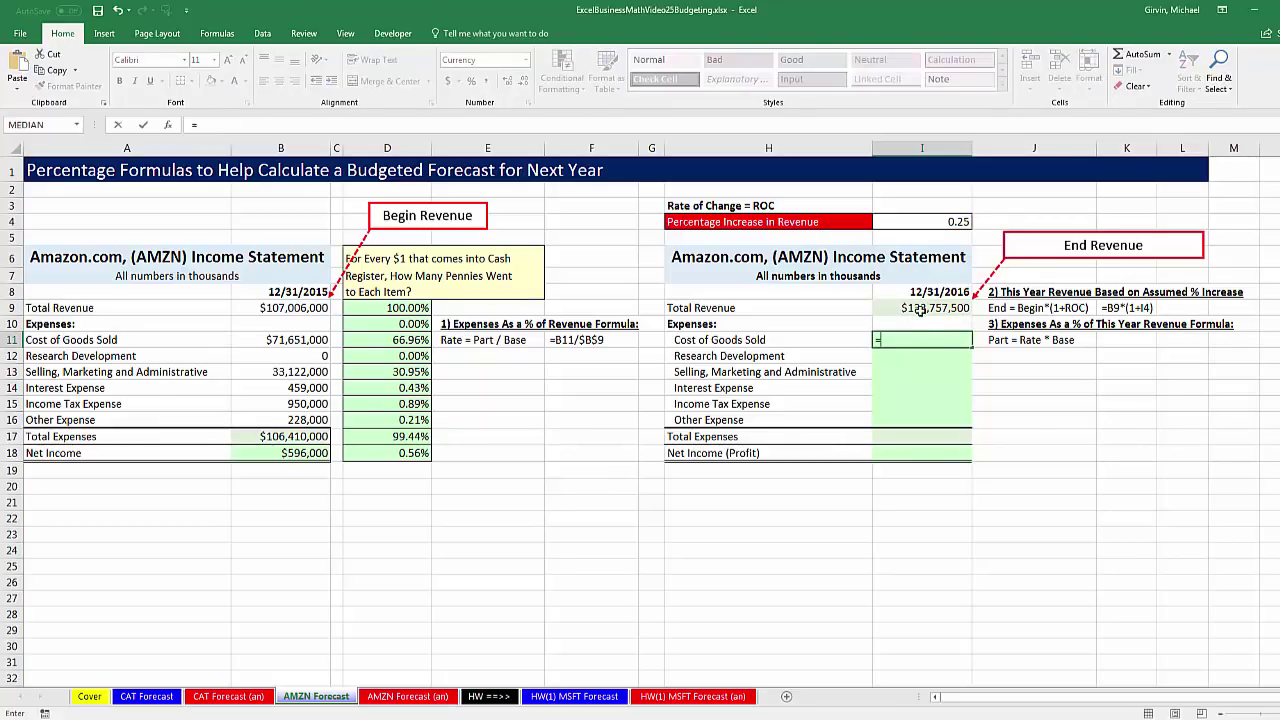
pyautogui.click(918, 308)
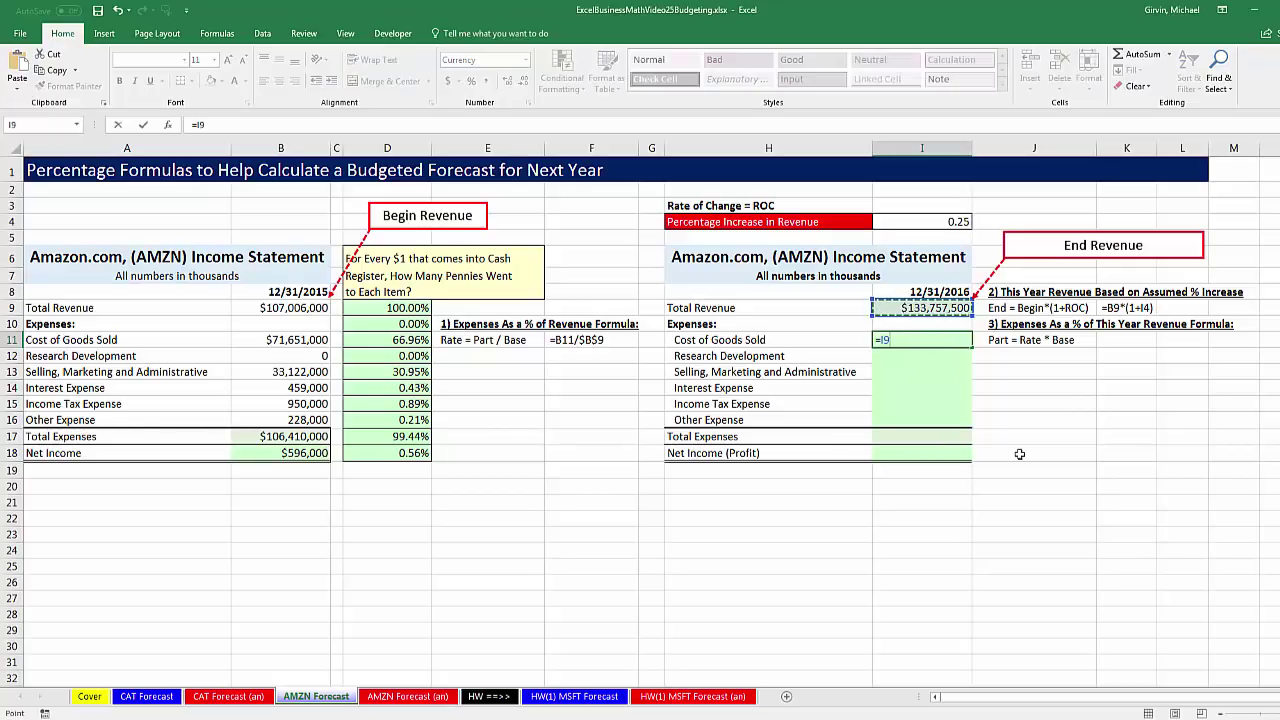
pyautogui.press('F4')
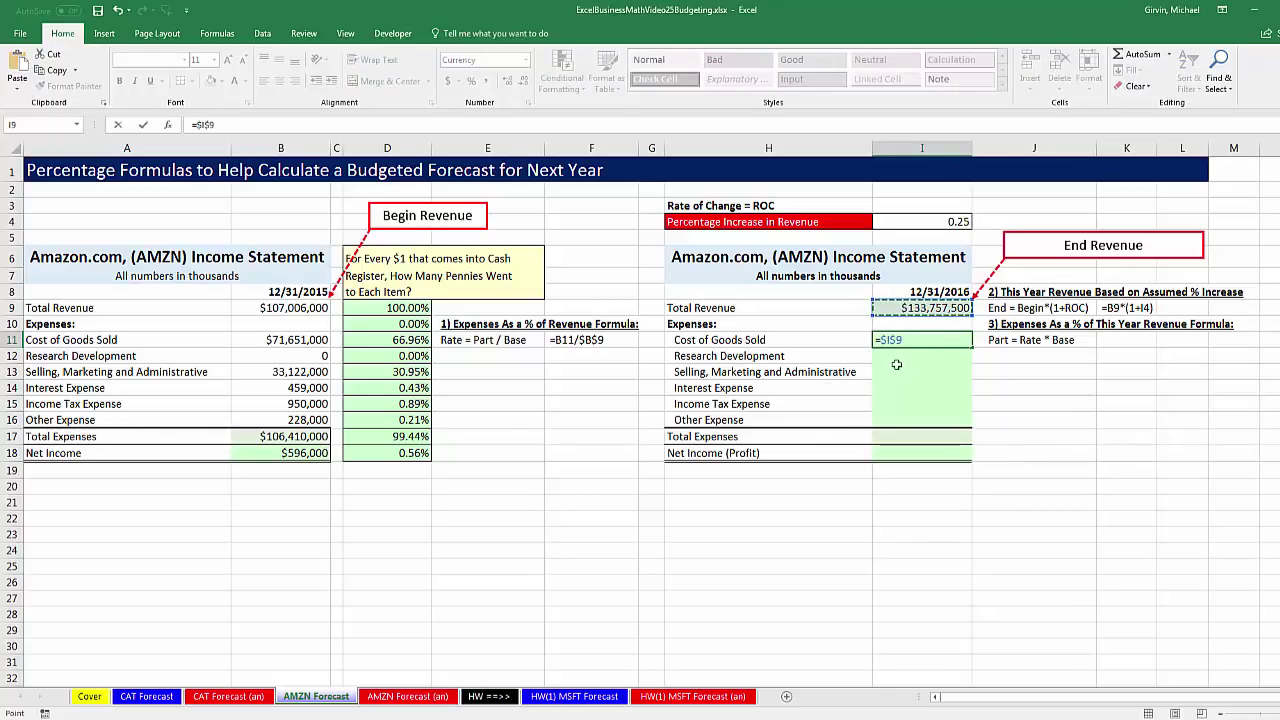
pyautogui.write('*')
pyautogui.click(377, 341)
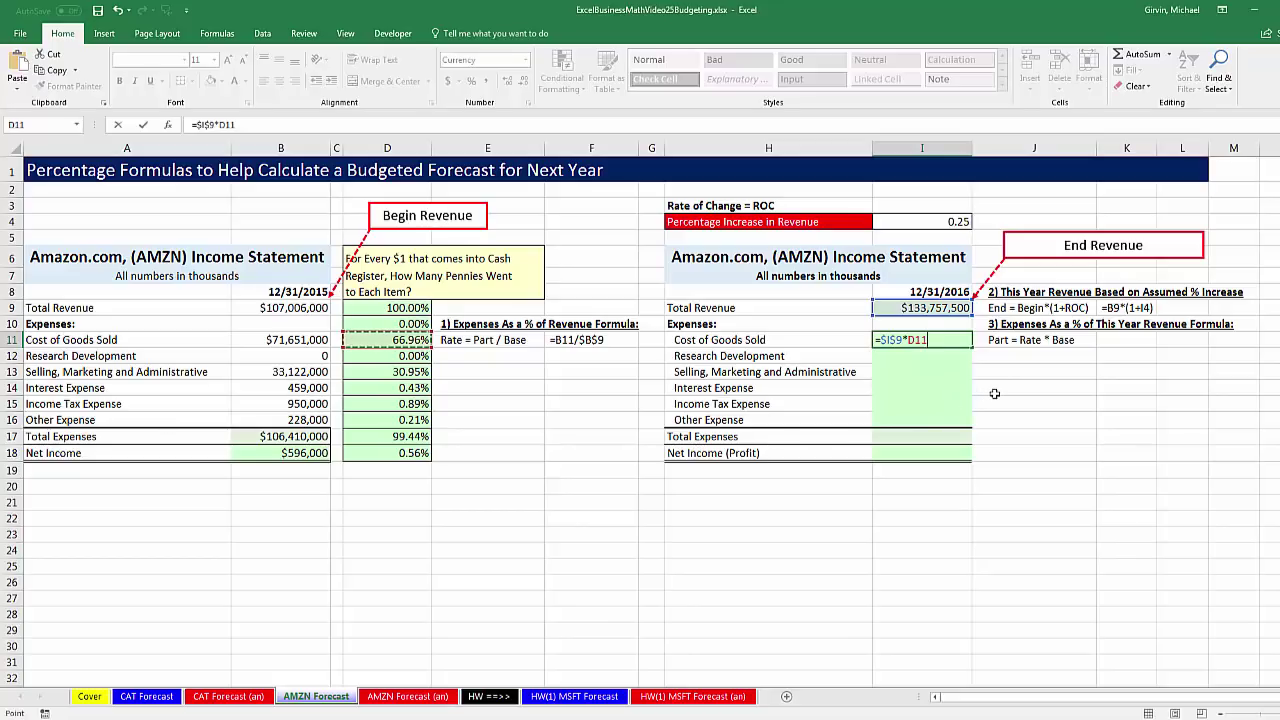
pyautogui.hotkey('ctrl', 'Return')
pyautogui.moveTo(972, 348); pyautogui.dragTo(972, 458)
pyautogui.click(990, 472)
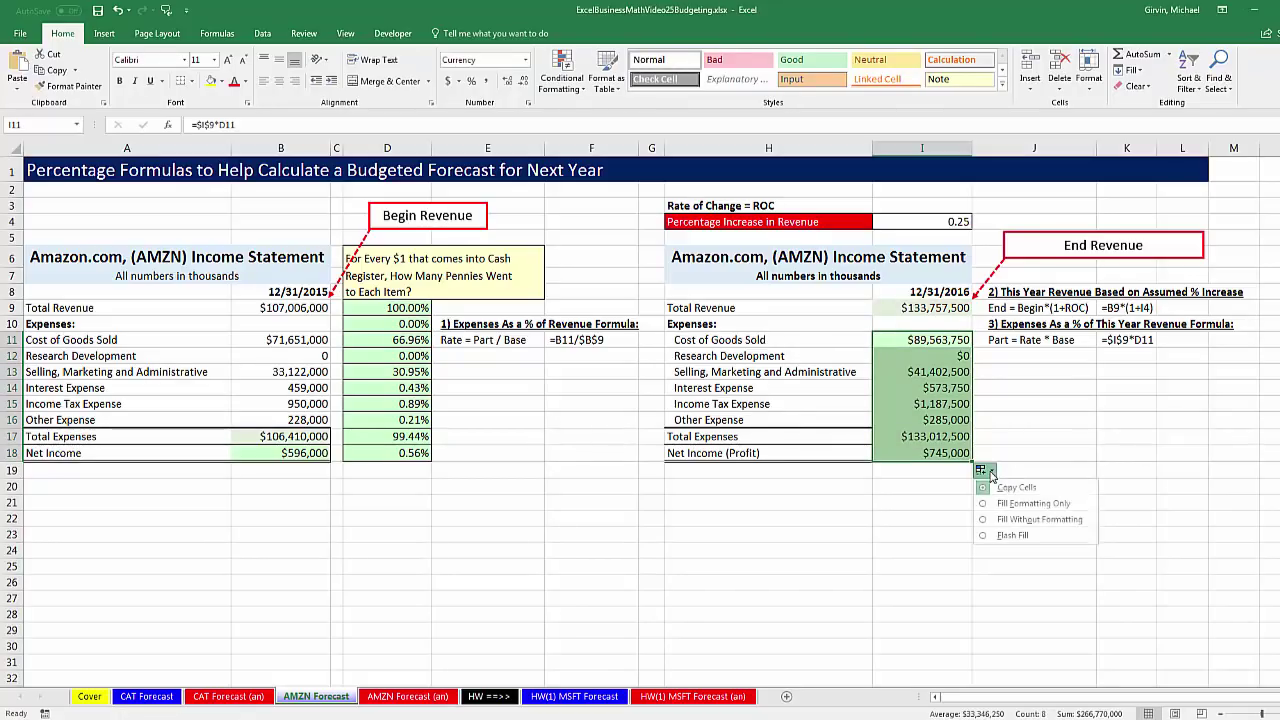
pyautogui.click(1019, 527)
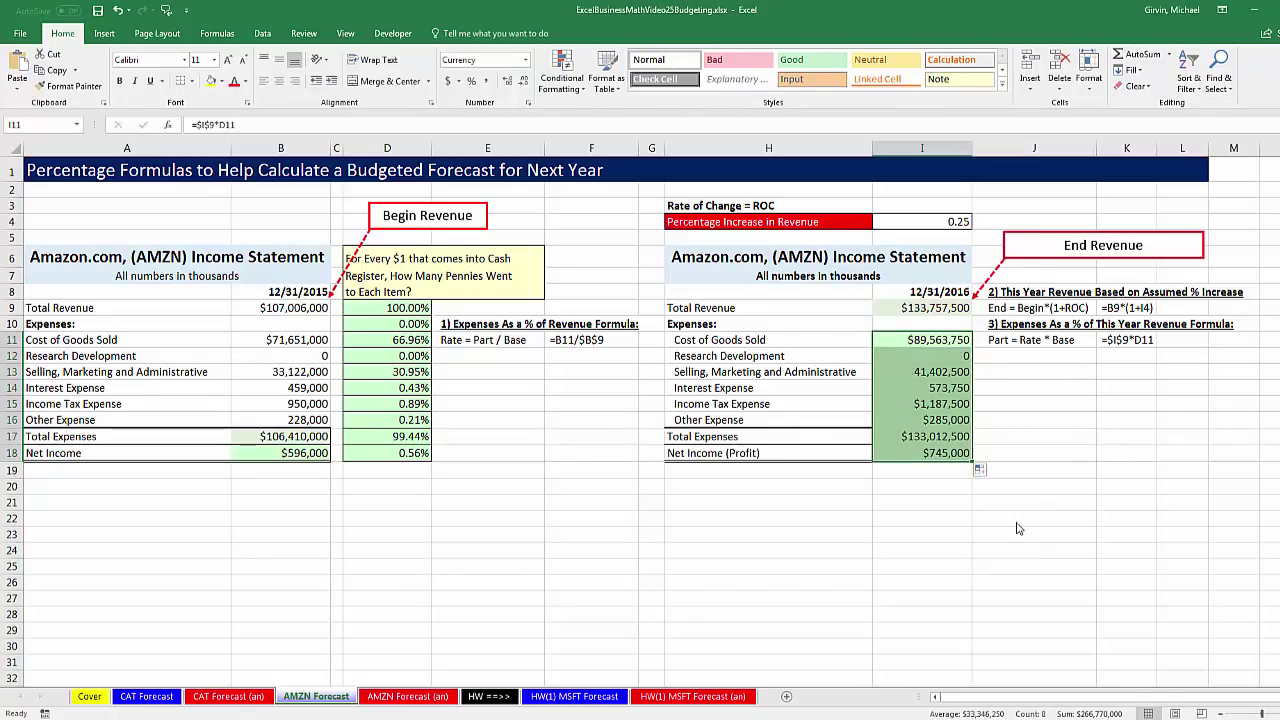
pyautogui.click(926, 456)
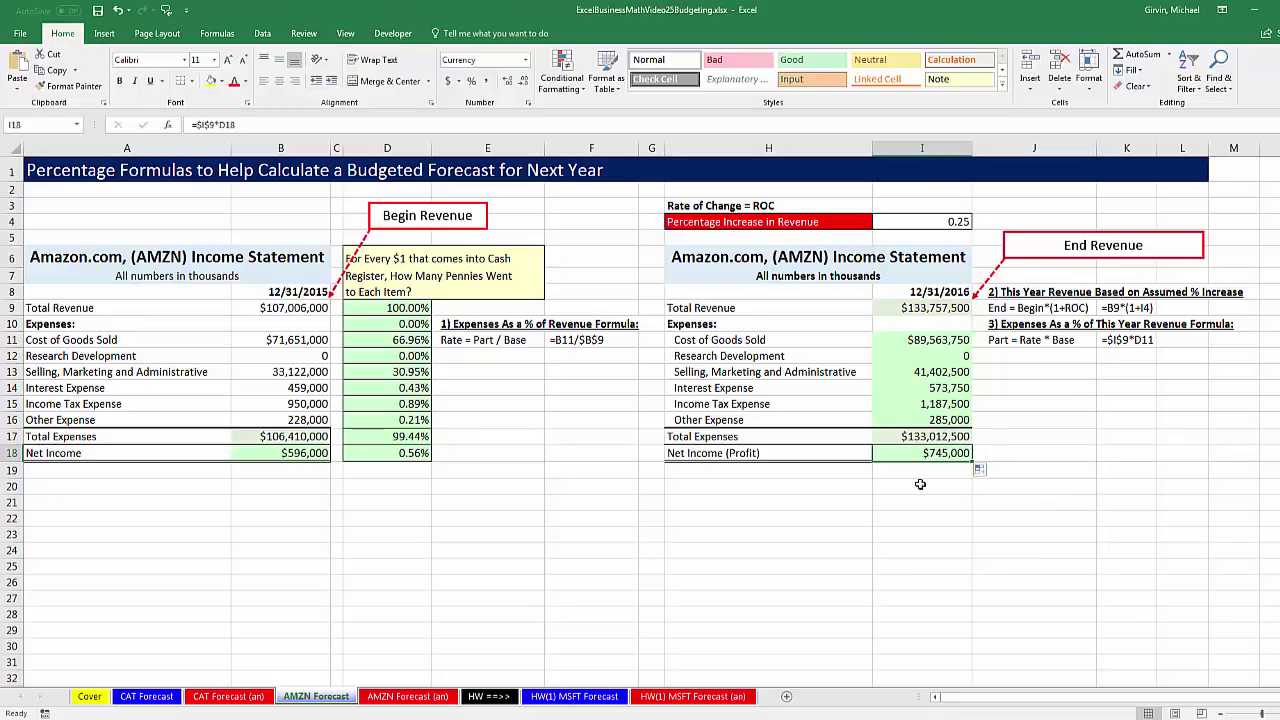
# Inspect the Net Income formulas in I18 and D18
pyautogui.press('F2')
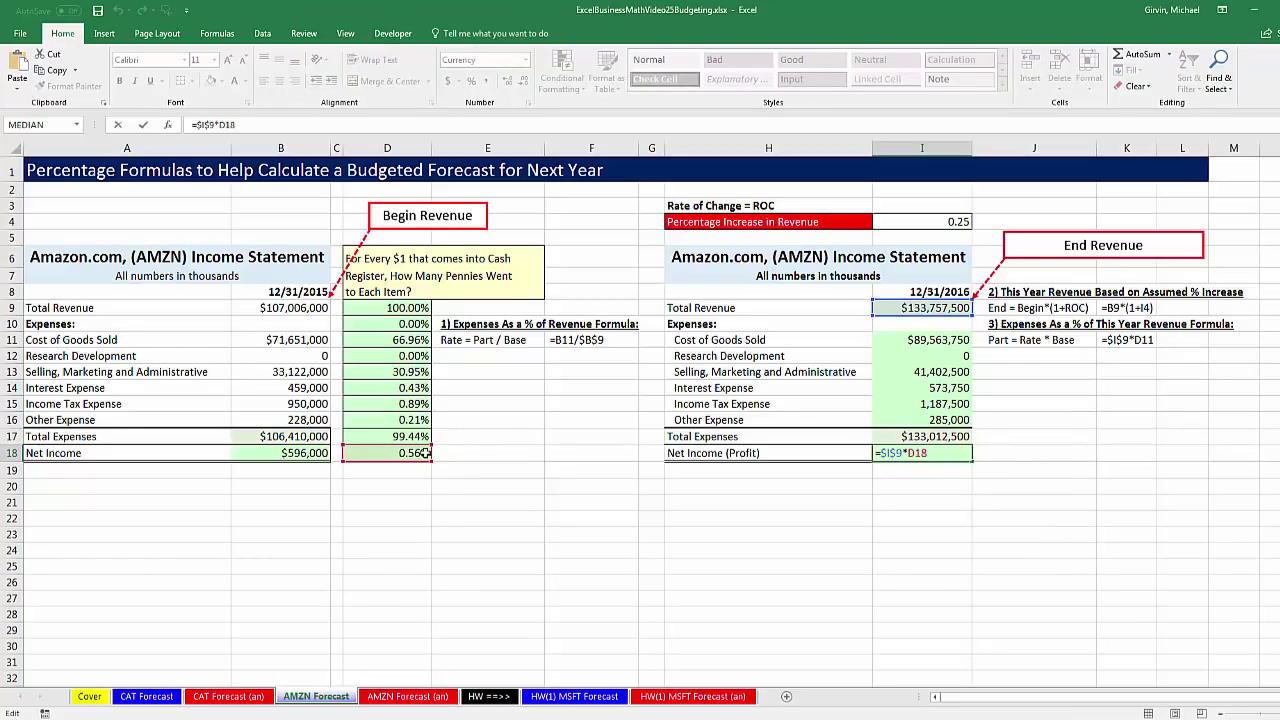
pyautogui.press('Return')
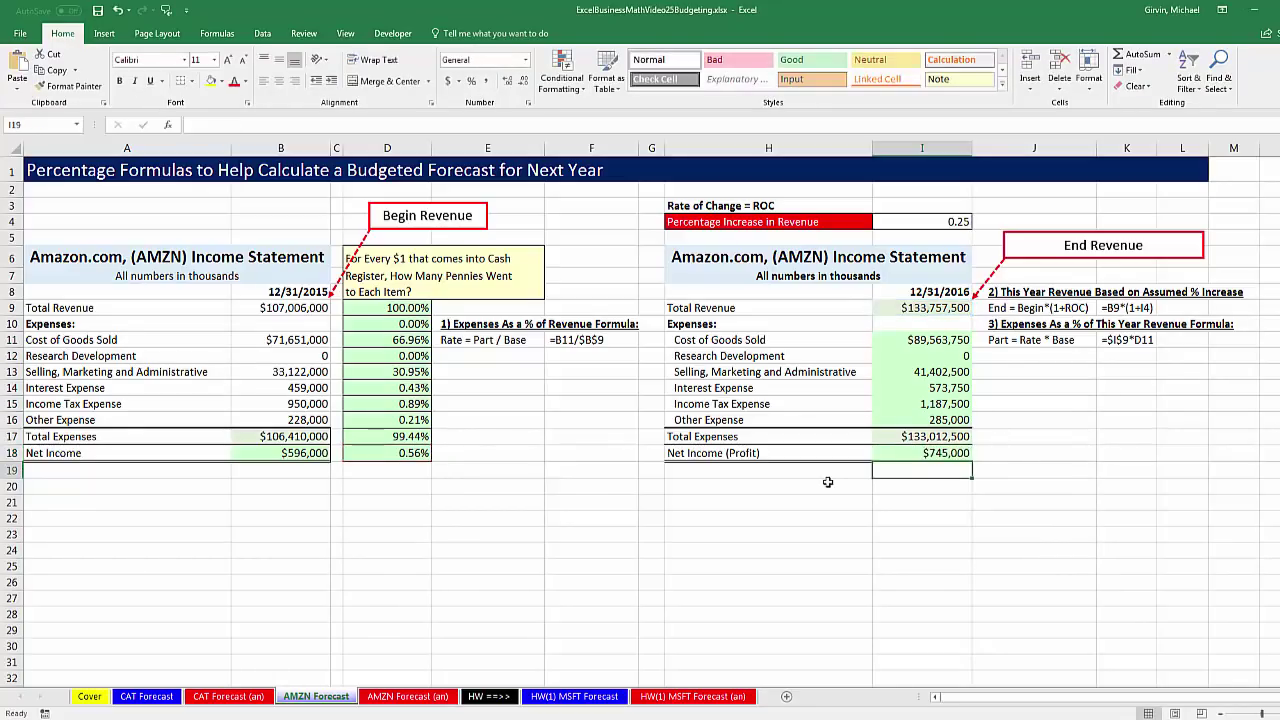
pyautogui.click(395, 455)
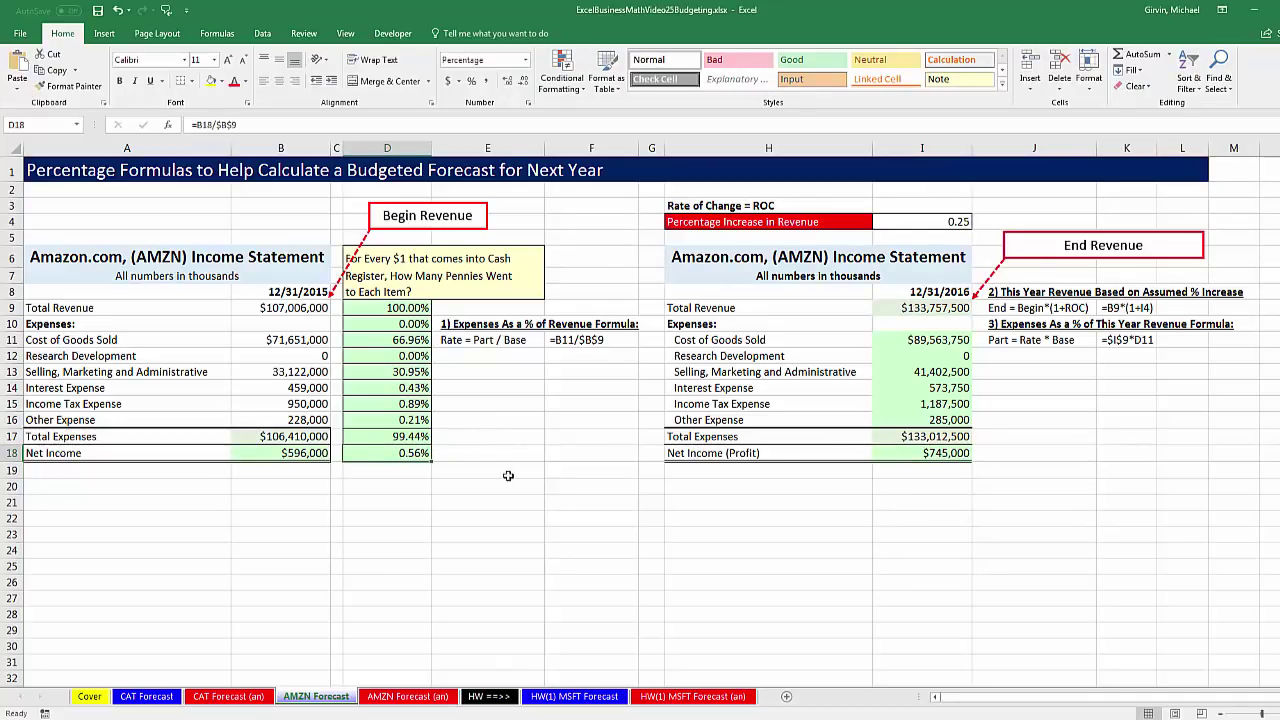
pyautogui.press('F2')
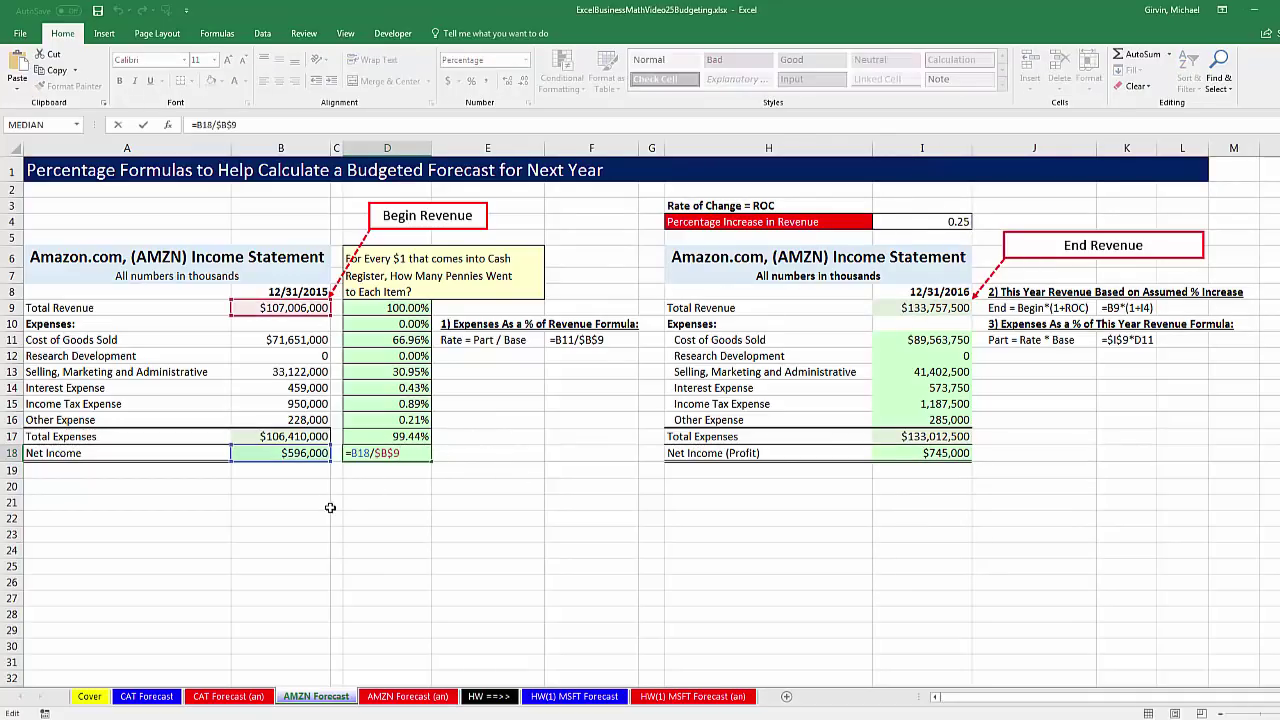
pyautogui.press('Return')
# Clear the 0.00% in D10 beside the Expenses heading
pyautogui.click(410, 329)
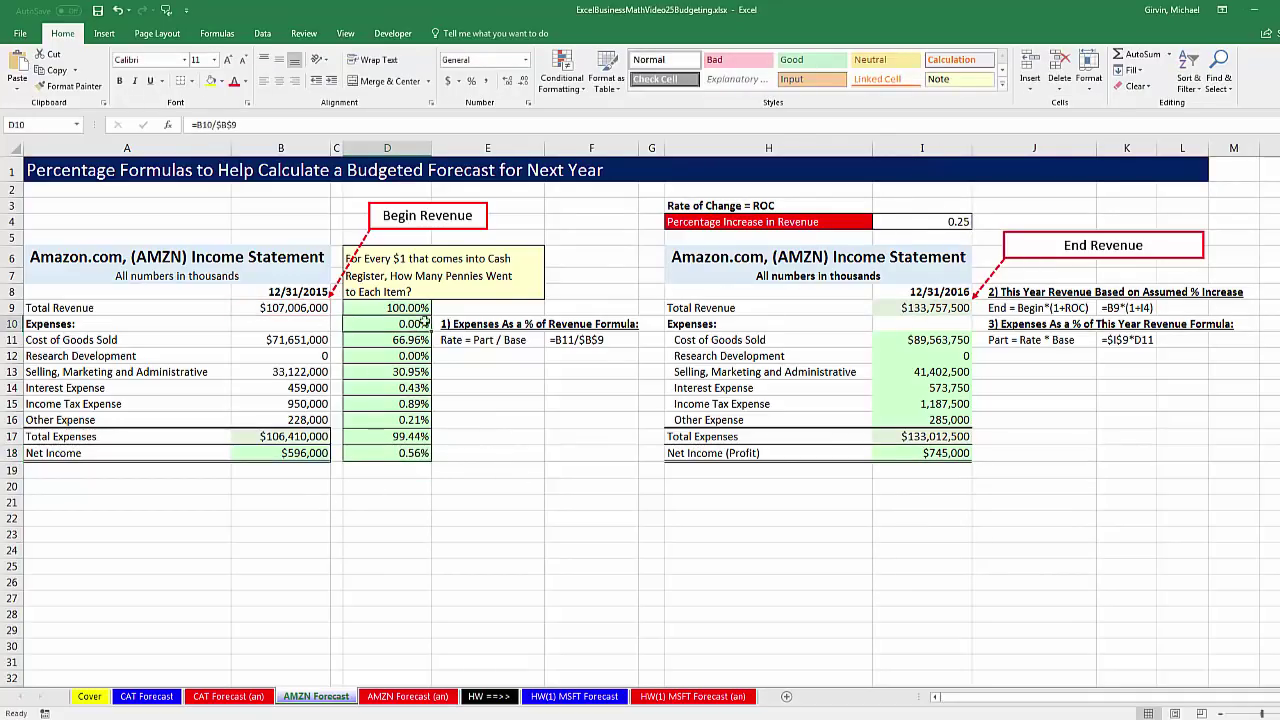
pyautogui.press('Delete')
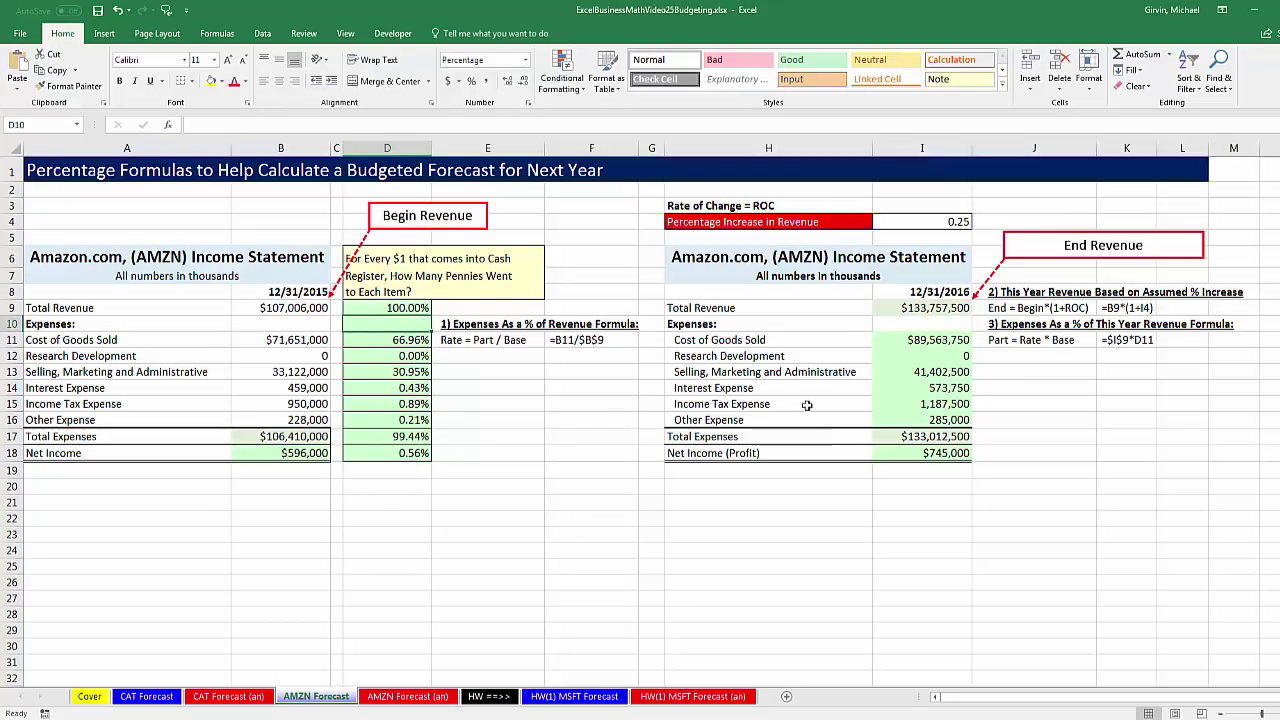
pyautogui.click(889, 530)
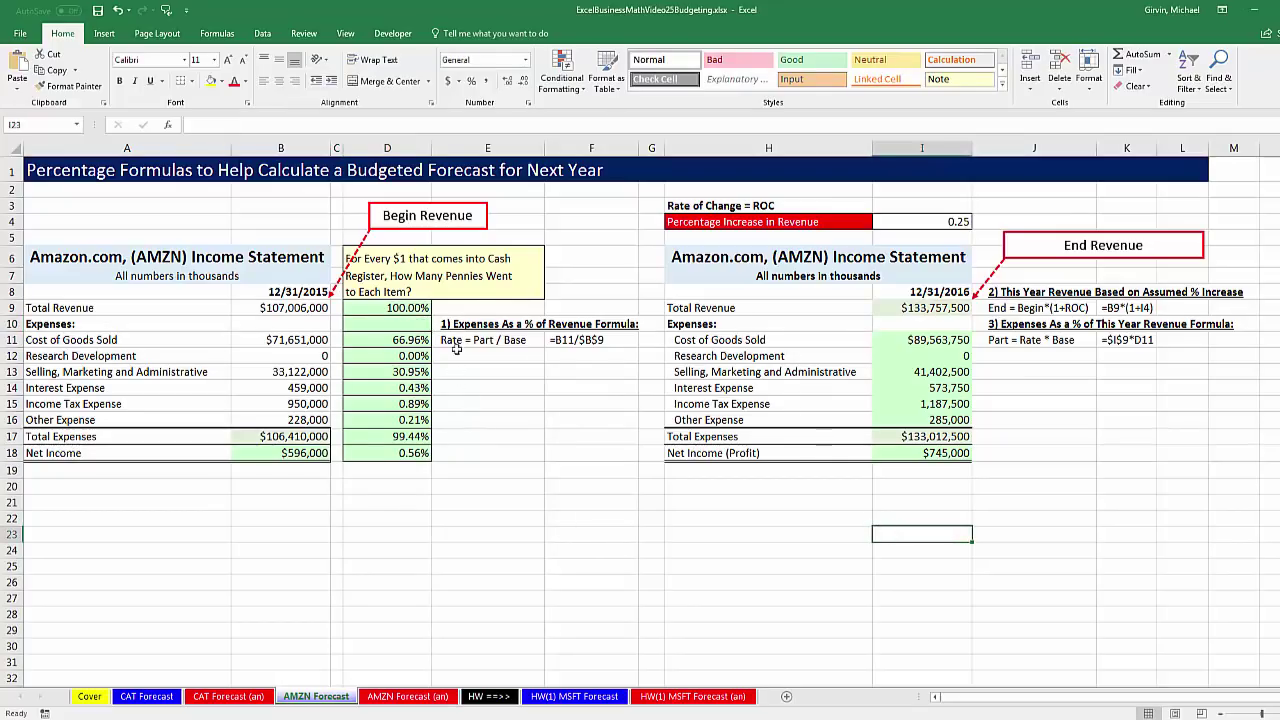